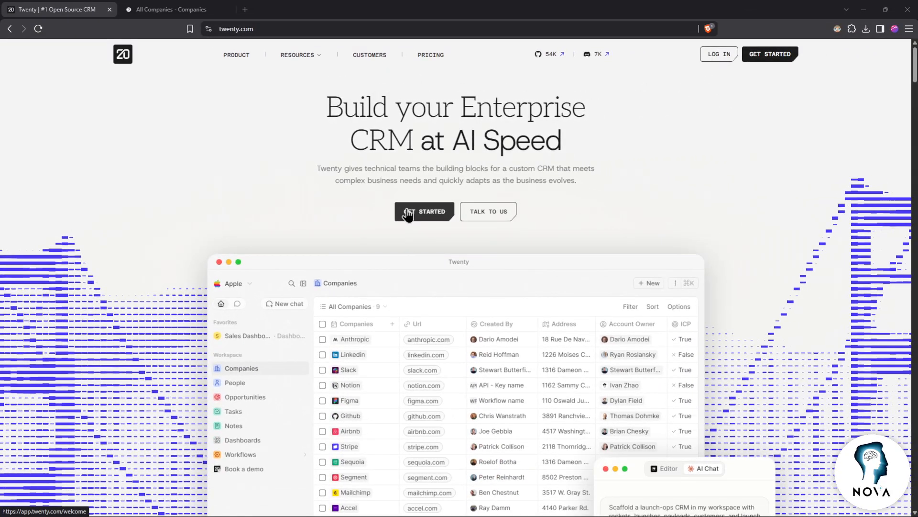
Step: View the sign-up and log-in pages linked from the Twenty website, closing each one
left_click(462, 267)
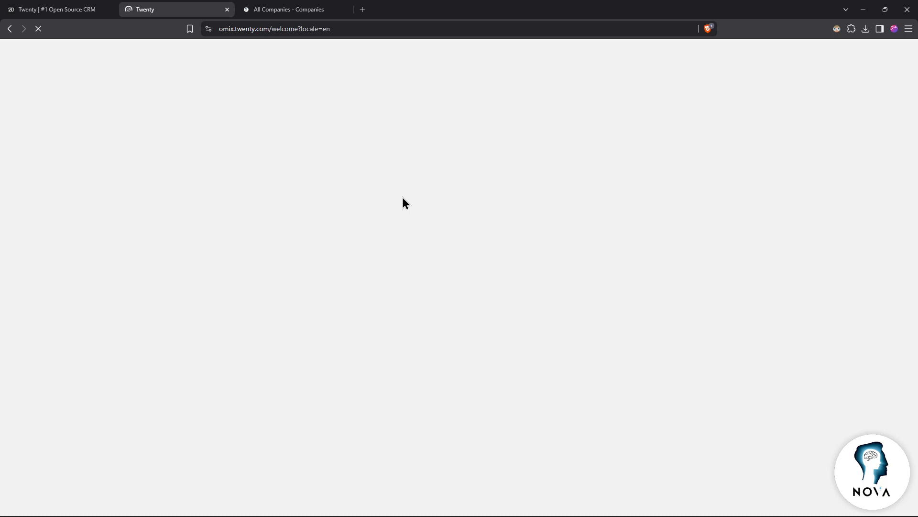
key("ctrl+w")
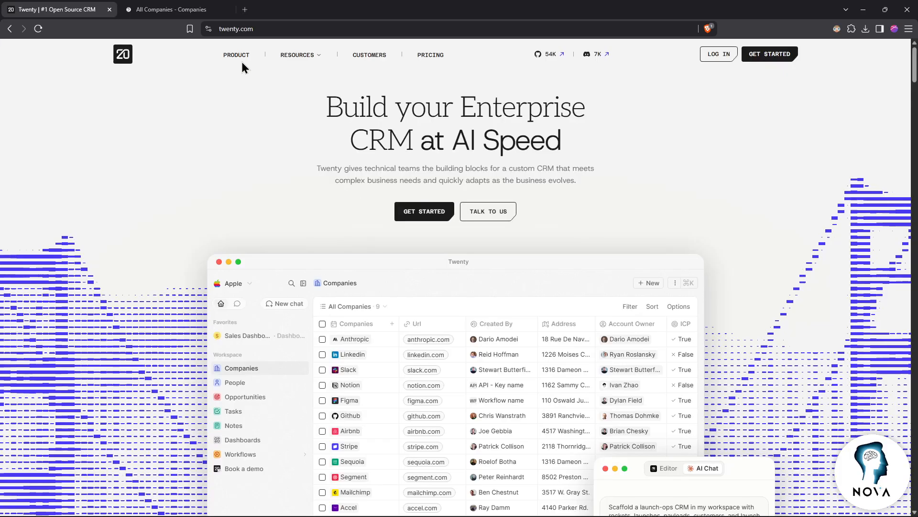
left_click(200, 10)
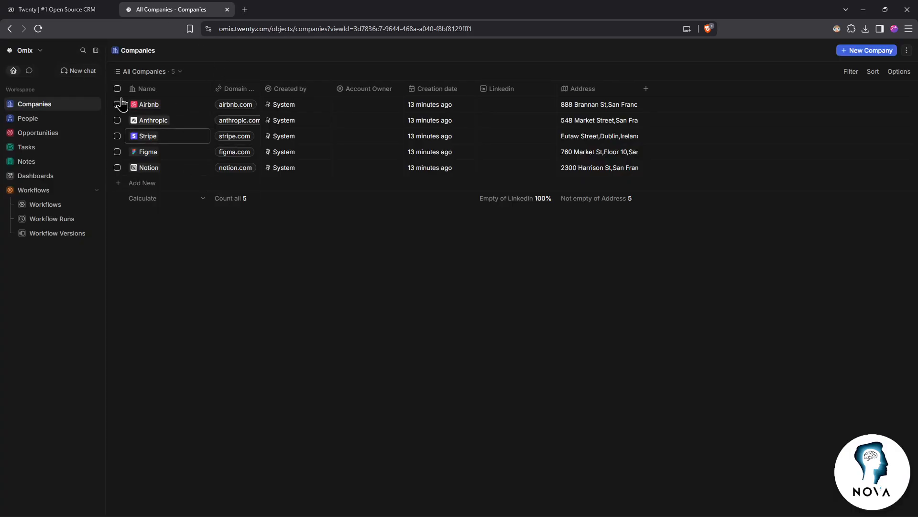
left_click(91, 10)
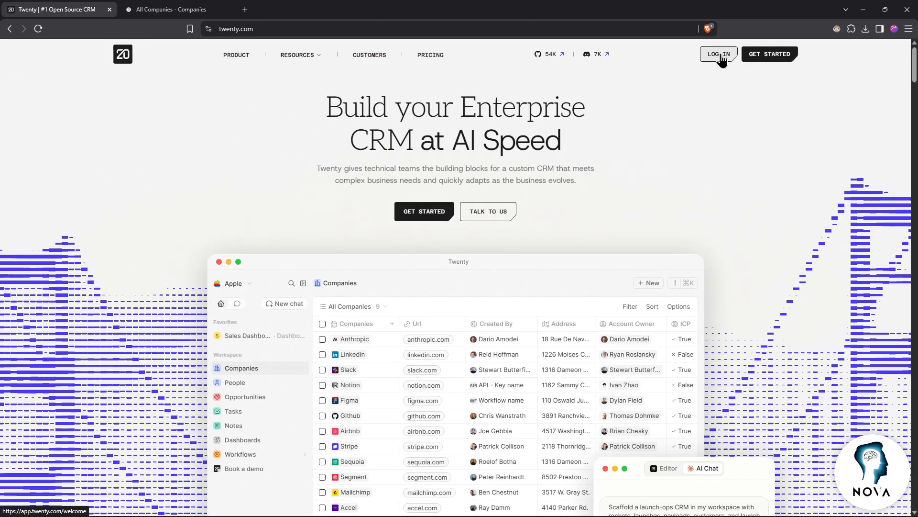
left_click(719, 54)
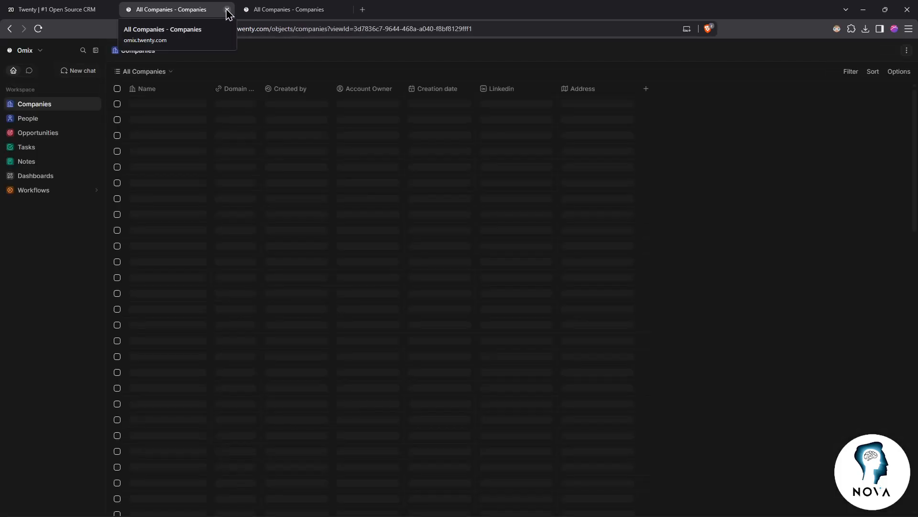
left_click(227, 10)
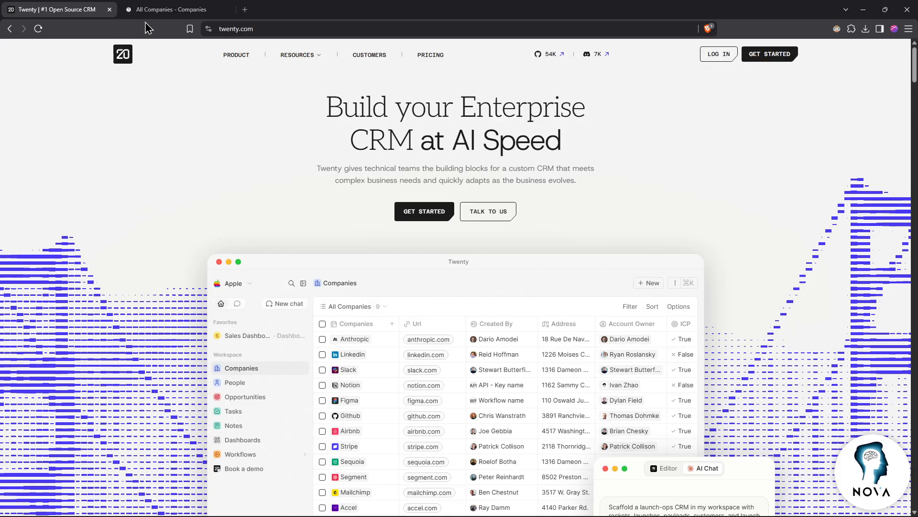
Step: Open the email account settings of the Omix workspace
left_click(154, 10)
left_click(38, 50)
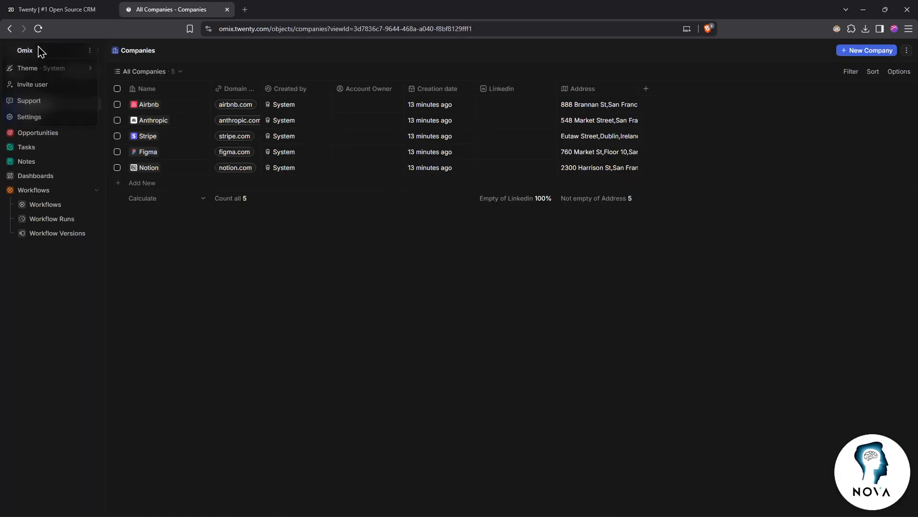
left_click(267, 300)
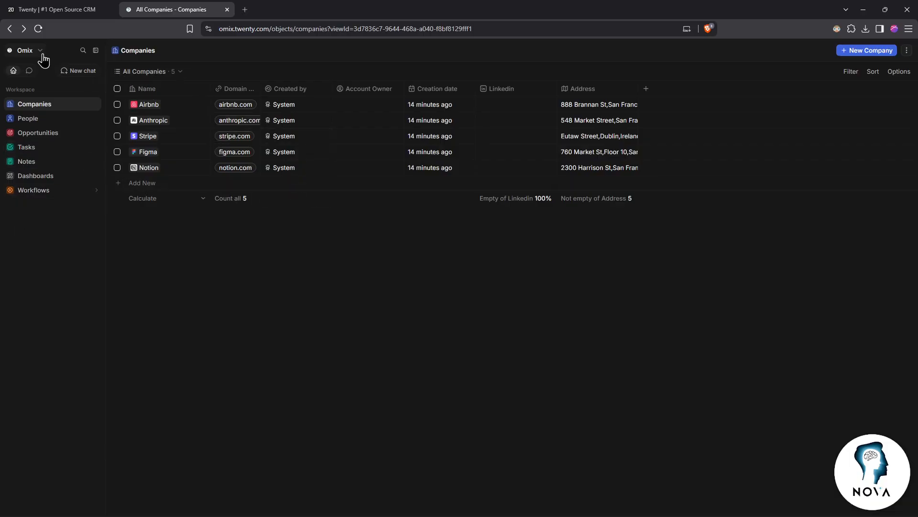
left_click(34, 53)
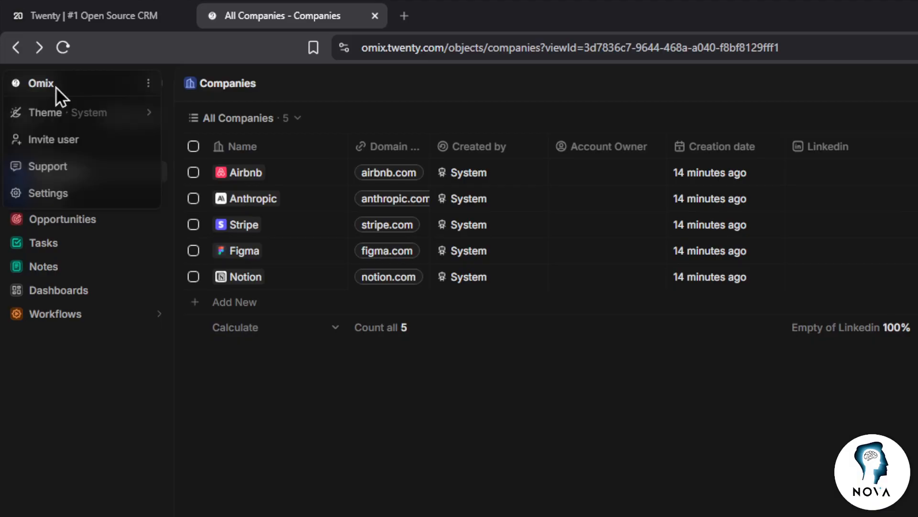
left_click(65, 193)
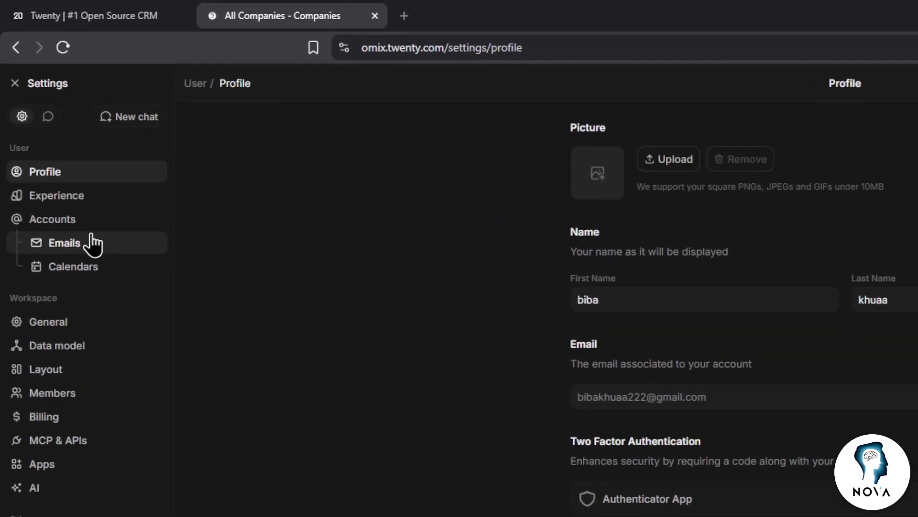
left_click(33, 135)
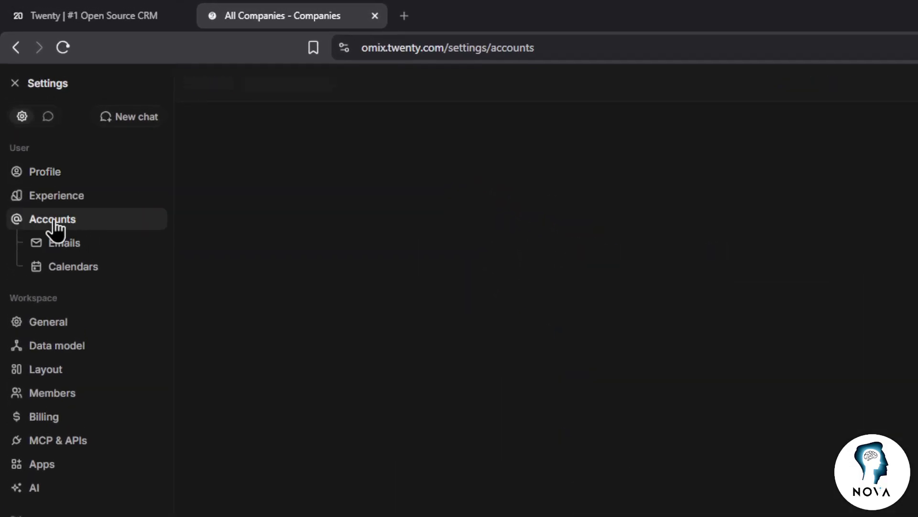
left_click(88, 248)
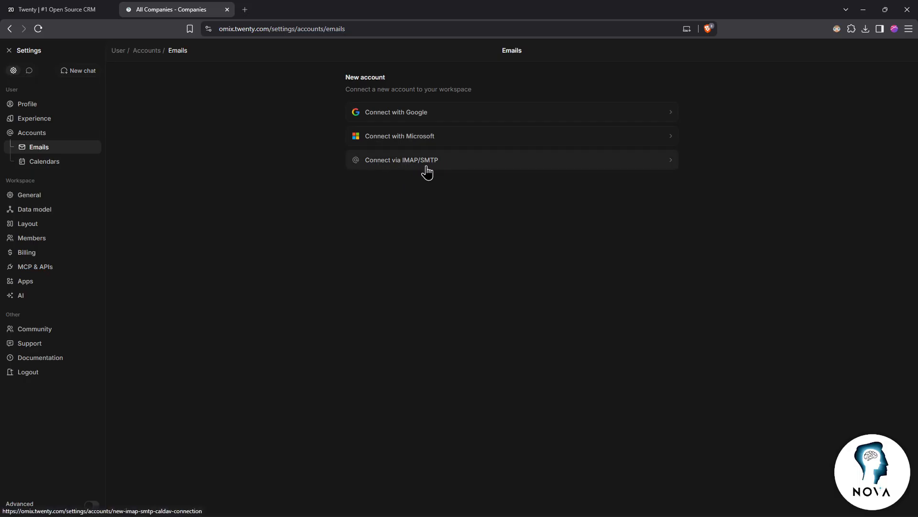
Step: Check the IMAP/SMTP and Microsoft options for connecting an email account, returning to the email settings without connecting one
left_click(469, 165)
scroll(363, 130, "down", 3)
scroll(387, 186, "up", 3)
key("alt+Left")
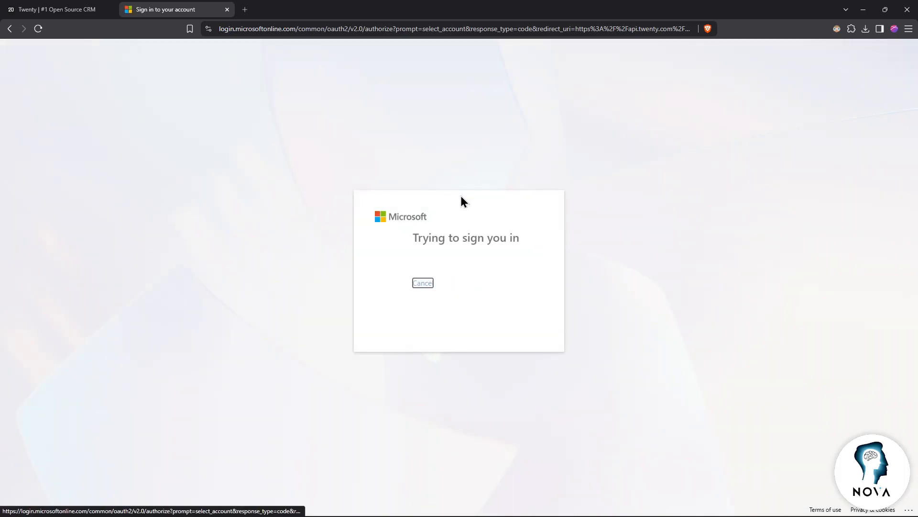
left_click(304, 219)
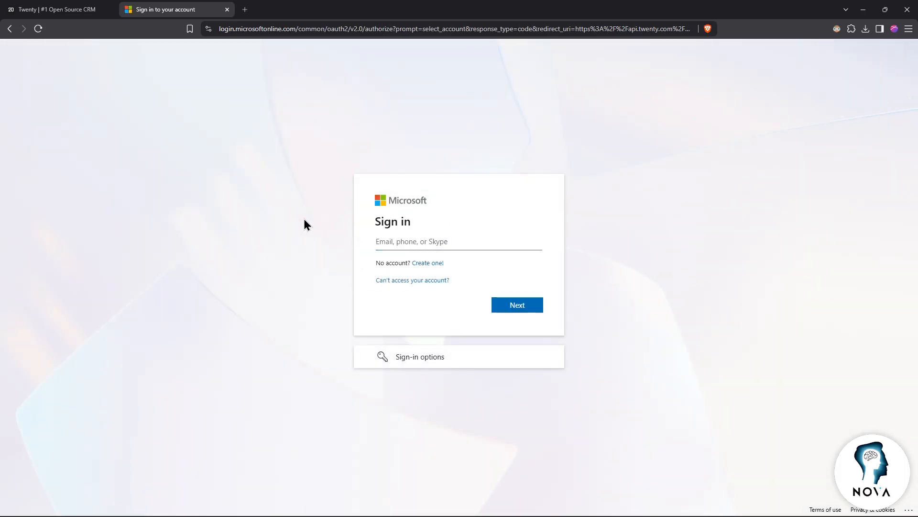
key("alt+Left")
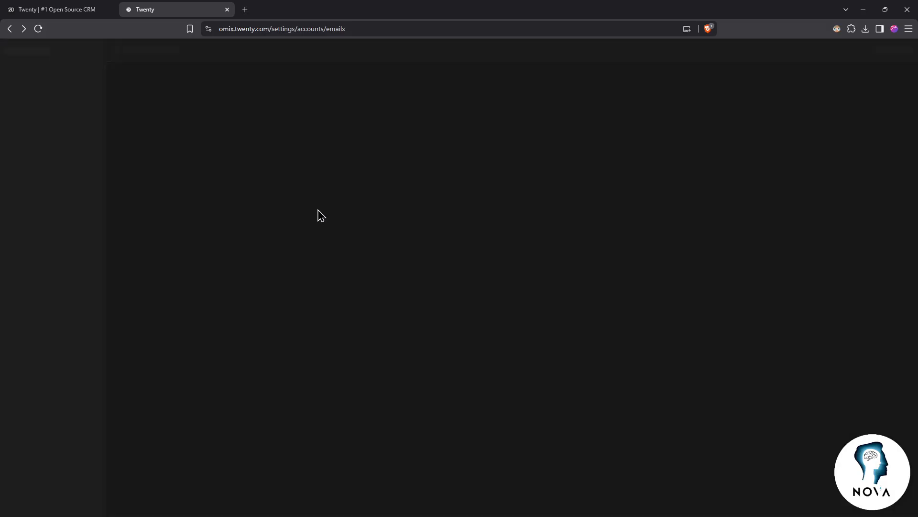
Step: Open the configuration of the connected Google account whose setup is incomplete
left_click(43, 136)
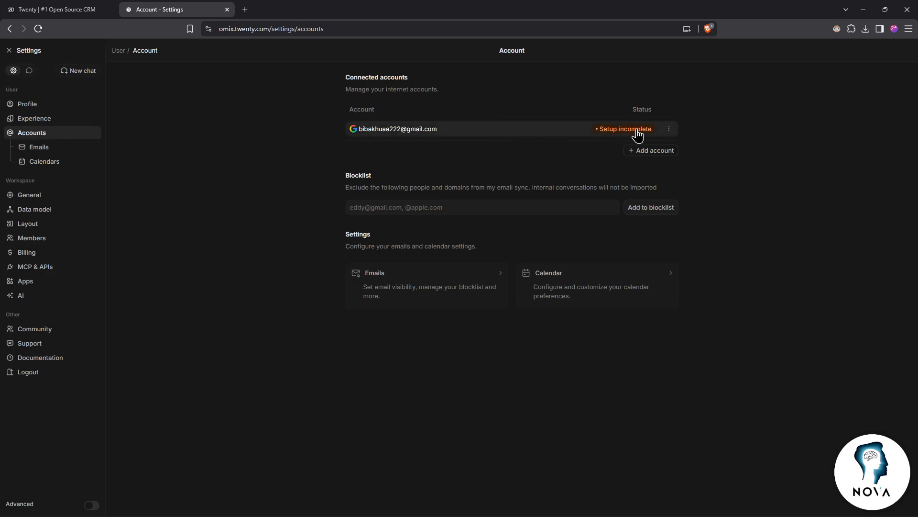
left_click(668, 131)
left_click(702, 139)
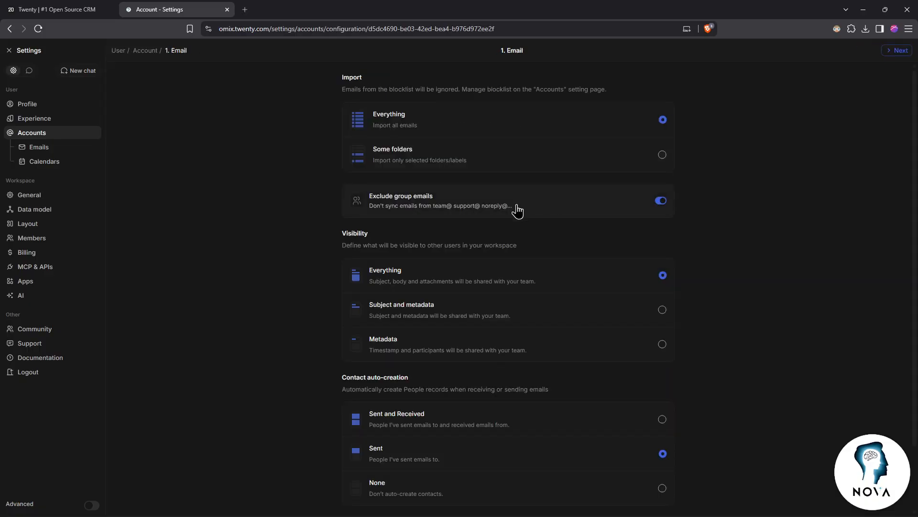
Step: Review the Google account's email options, accept the preselected email and calendar settings, and finish the setup
scroll(554, 230, "down", 2)
scroll(554, 230, "up", 2)
scroll(382, 187, "down", 1)
scroll(383, 187, "down", 1)
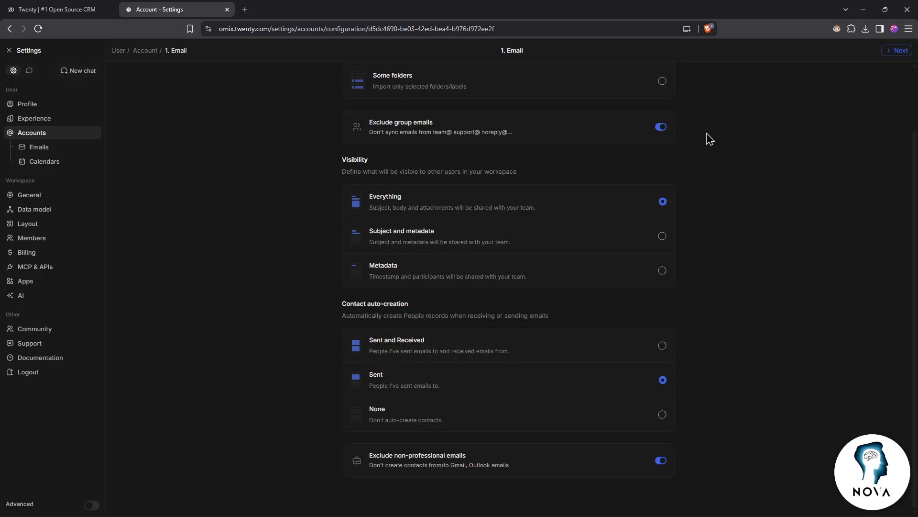
left_click(892, 51)
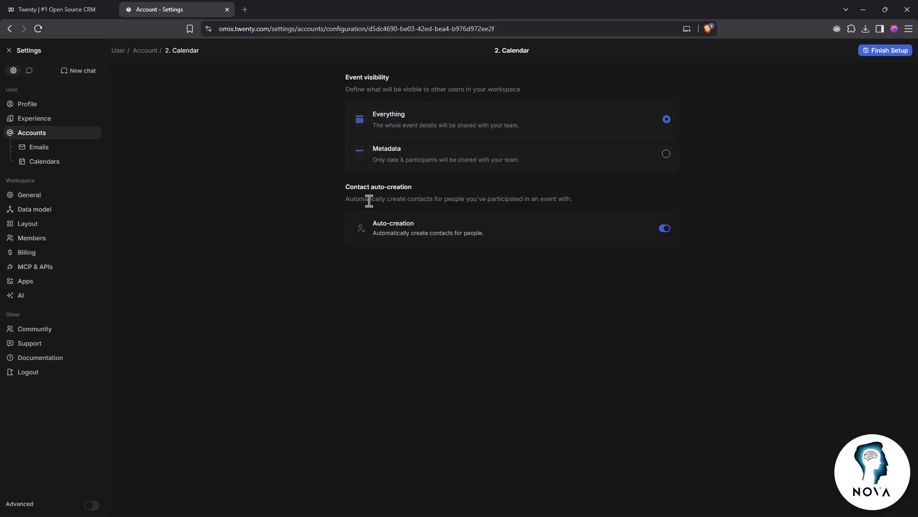
left_click(871, 52)
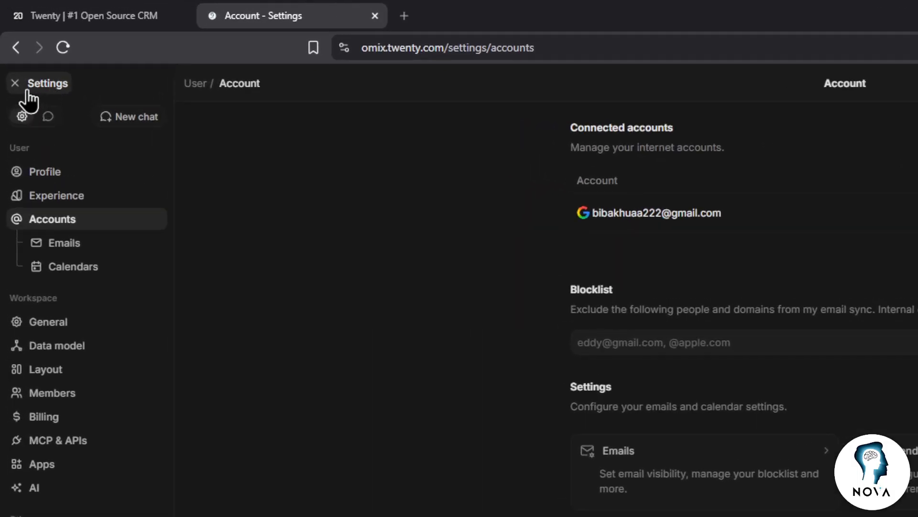
Step: Leave the settings and add a blank person record to the People list
left_click(15, 85)
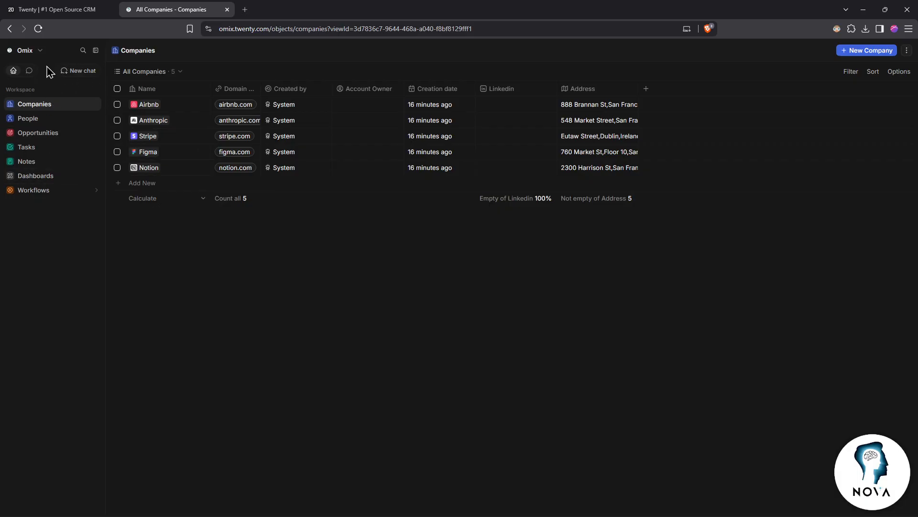
left_click(46, 123)
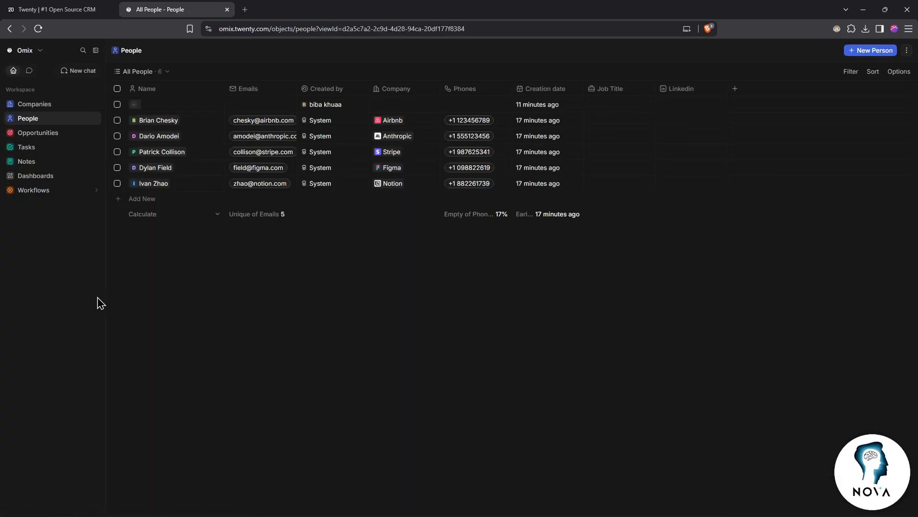
left_click(44, 107)
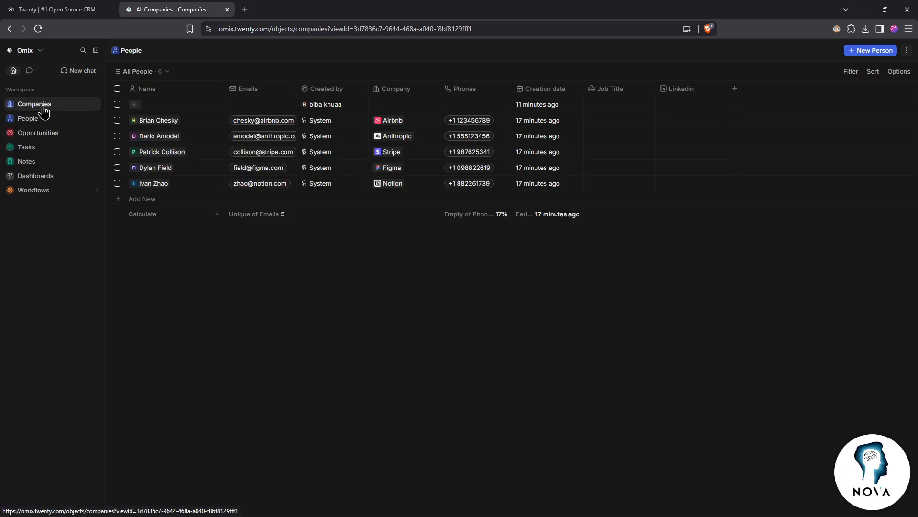
left_click(57, 135)
left_click(56, 124)
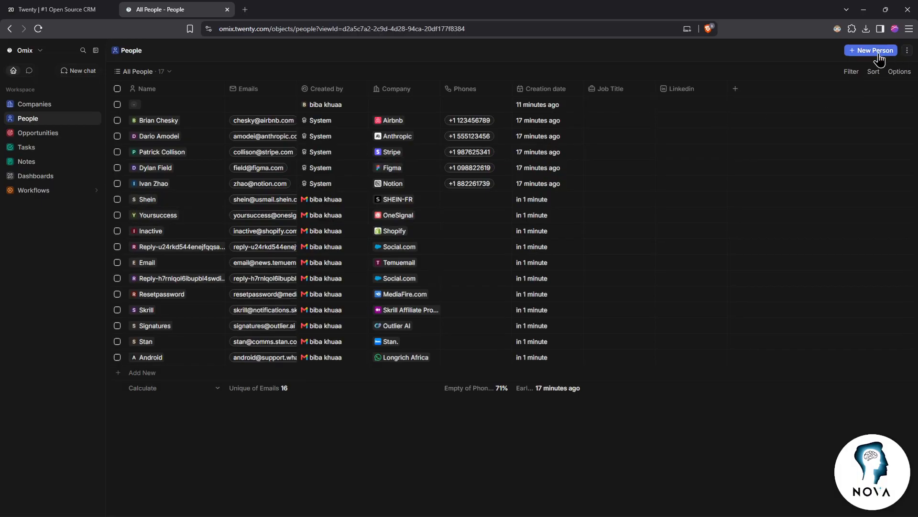
left_click(879, 54)
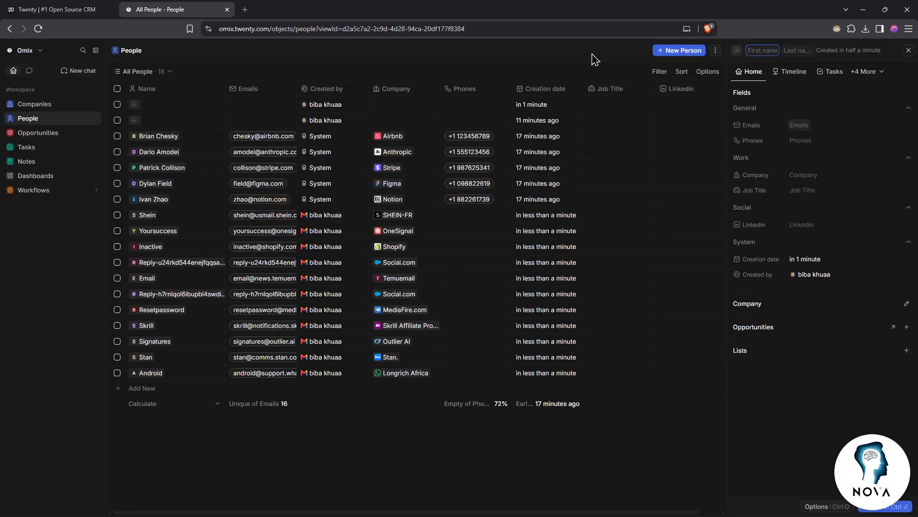
left_click(909, 50)
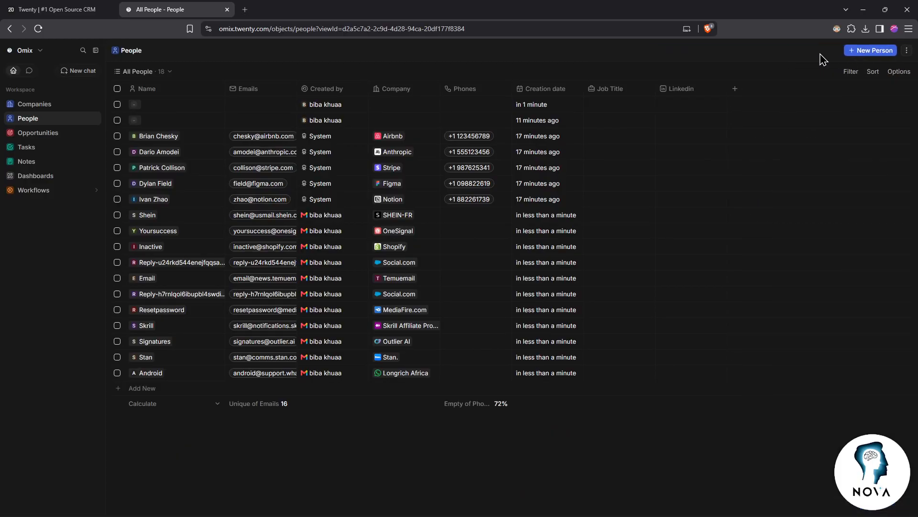
Step: Open the people import, inspect its sample file people-sample.csv in Excel, and close the file
left_click(906, 52)
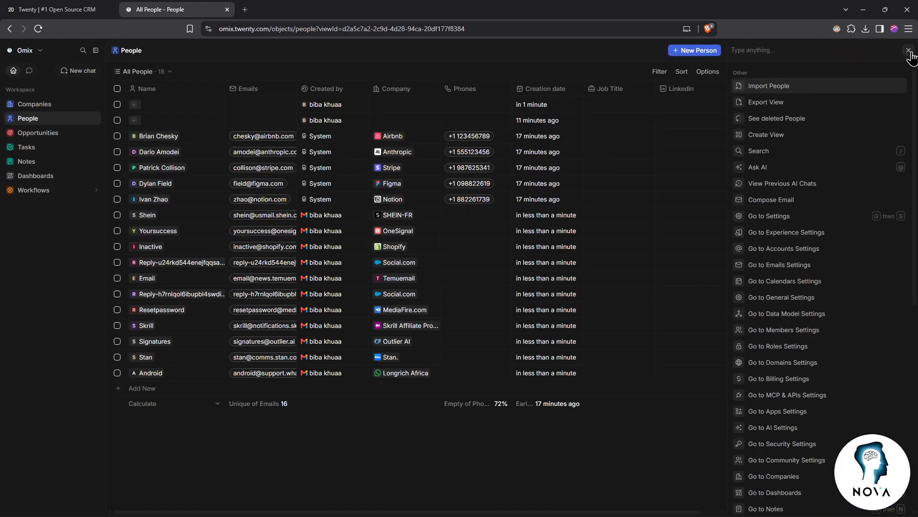
left_click(908, 51)
left_click(906, 52)
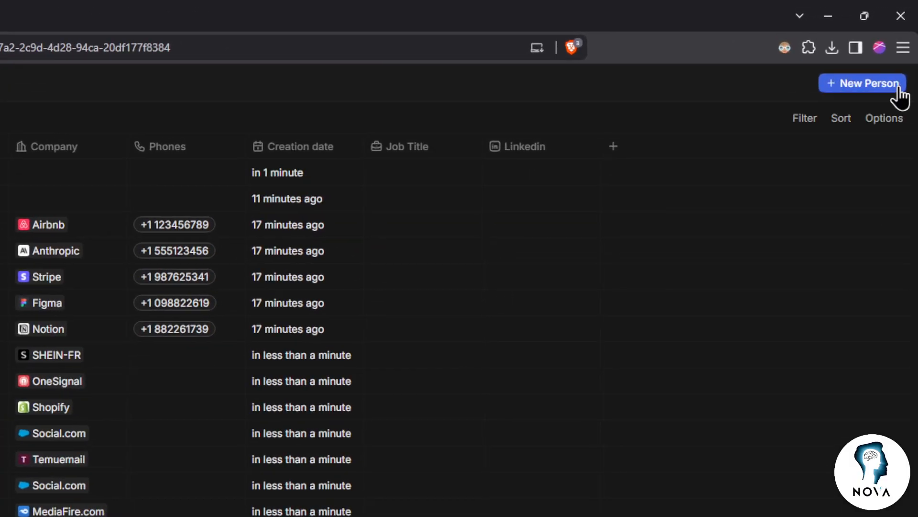
left_click(771, 144)
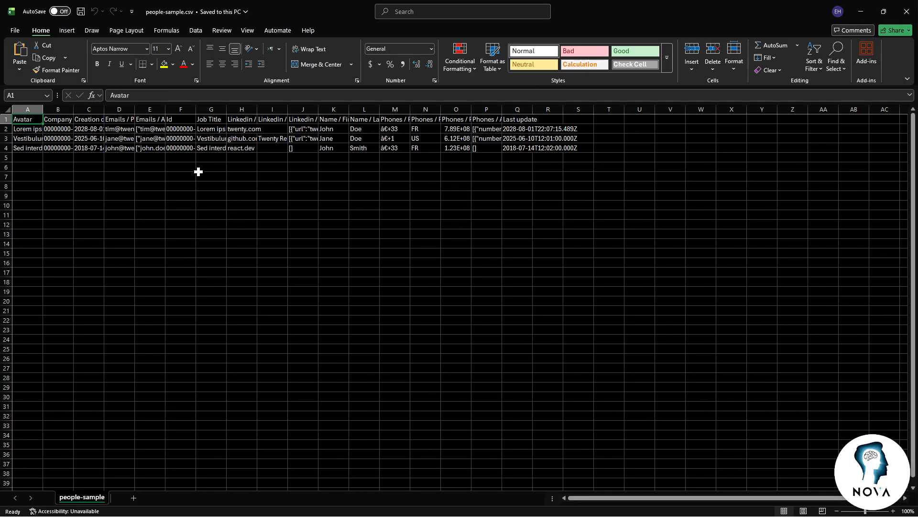
left_click(651, 136)
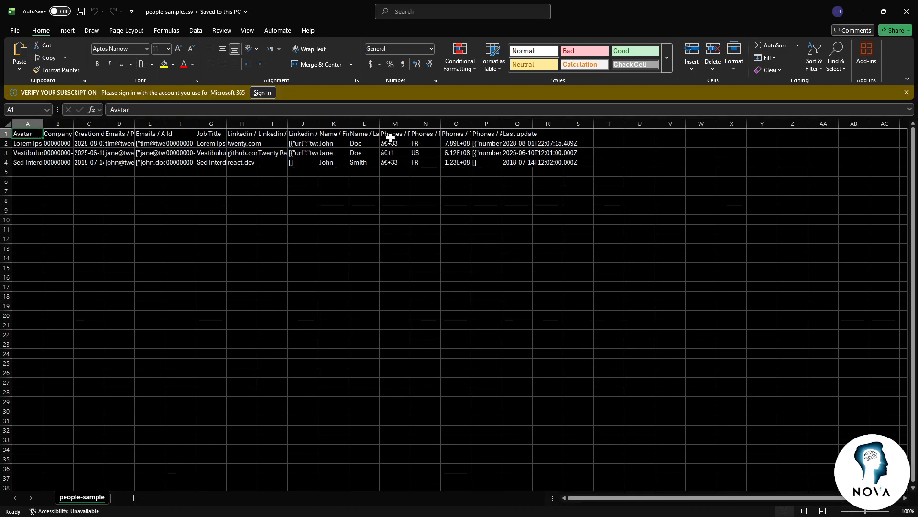
left_click(907, 11)
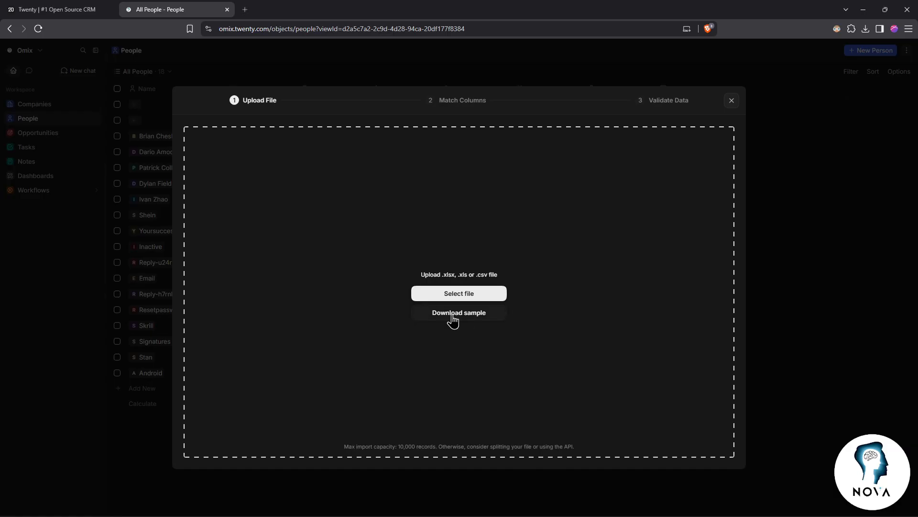
Step: Open the file selection for the people import, cancel it and close the import
left_click(448, 296)
left_click(447, 9)
left_click(732, 102)
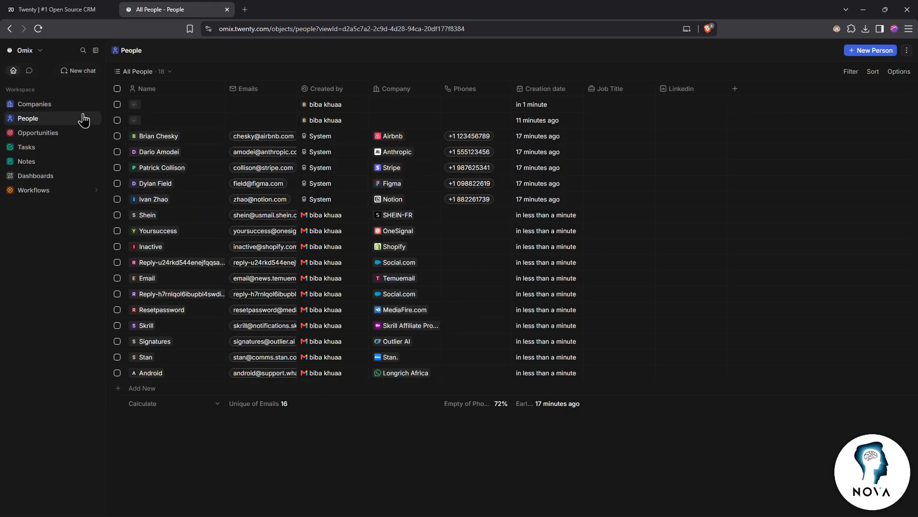
Step: Show the import and export commands available for the Companies list and the Opportunities list
left_click(72, 104)
left_click(907, 52)
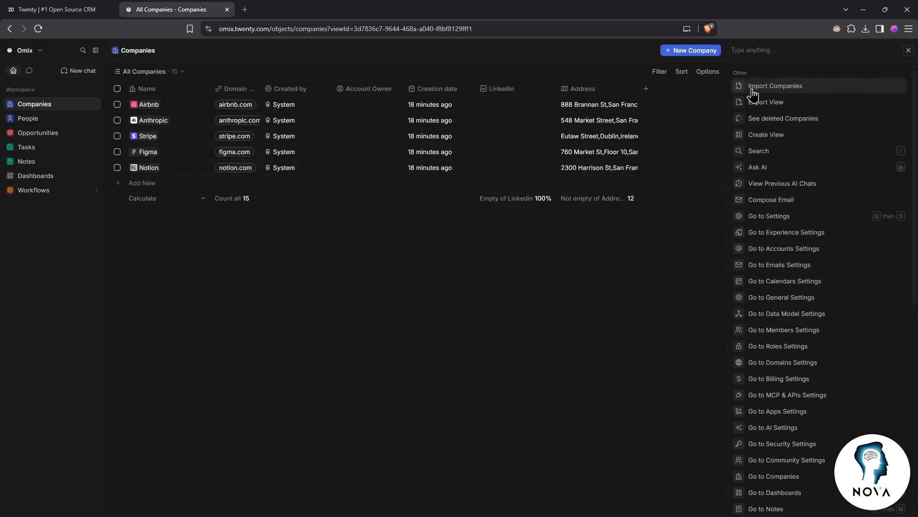
left_click(39, 132)
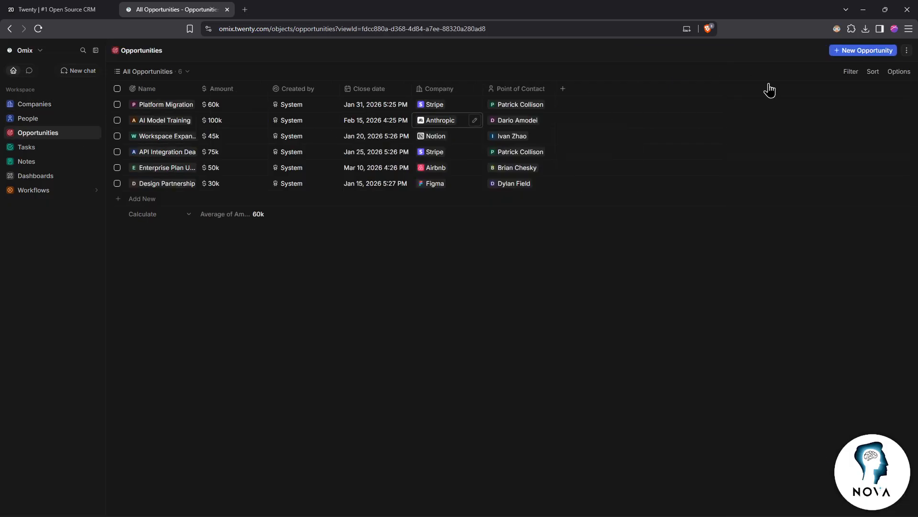
left_click(907, 51)
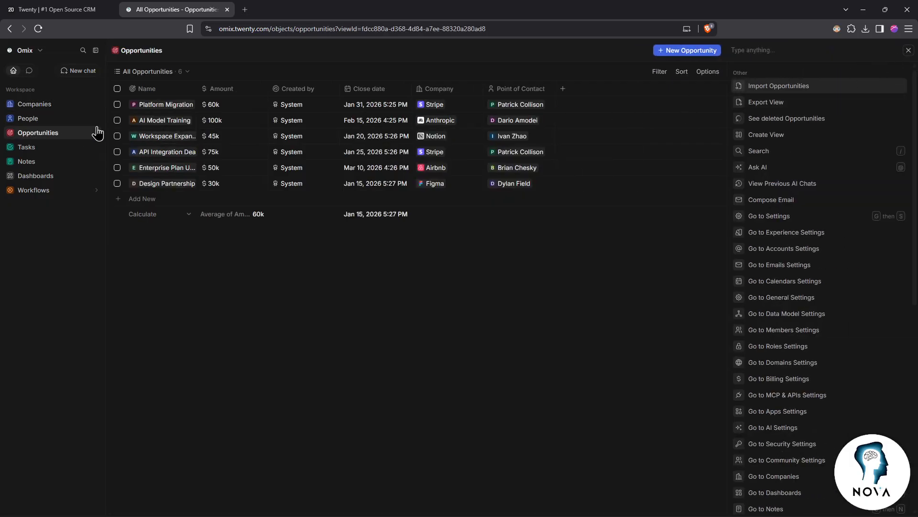
Step: Open the Companies list, show the additional fields that can be added as columns, and close the field selection
left_click(35, 103)
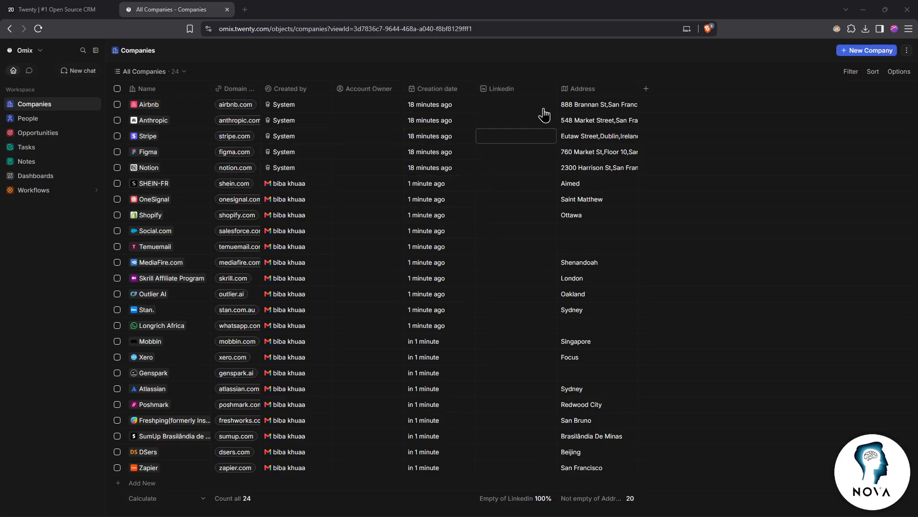
left_click(646, 89)
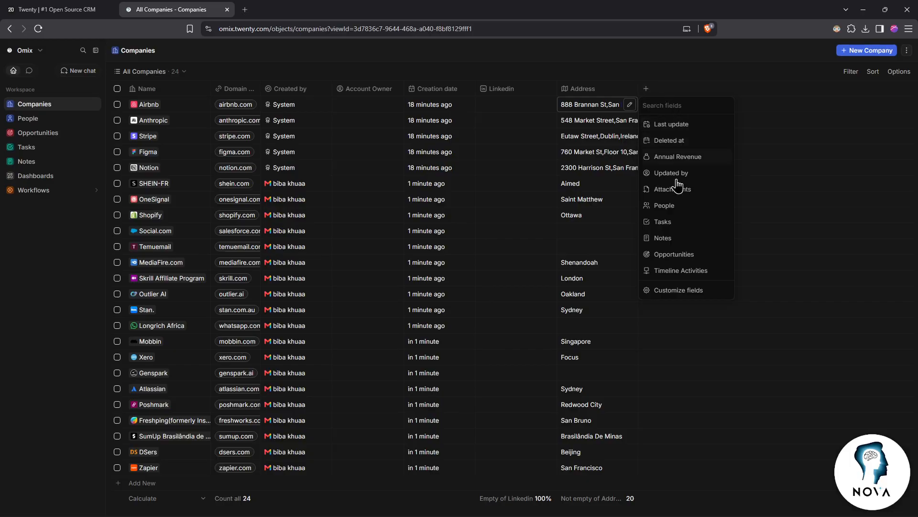
left_click(693, 66)
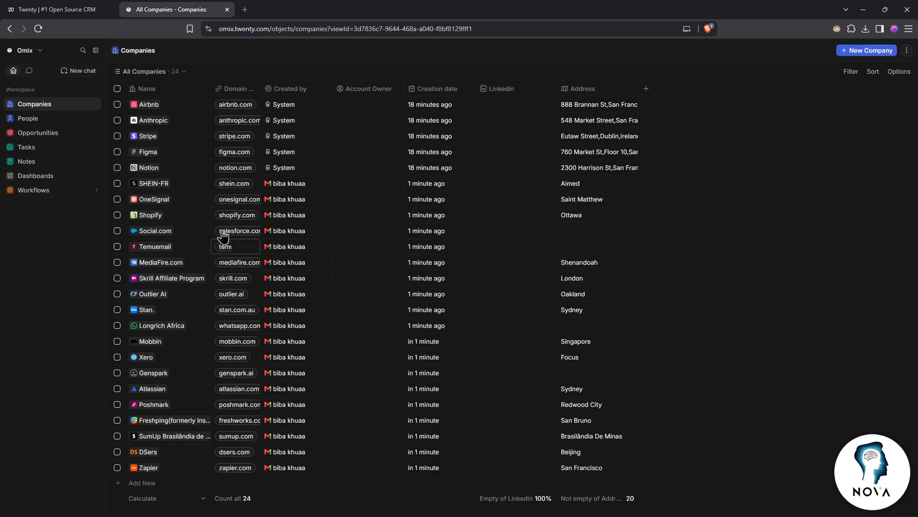
Step: Return to the People list and set the company of the second blank person record to Social.com
left_click(54, 121)
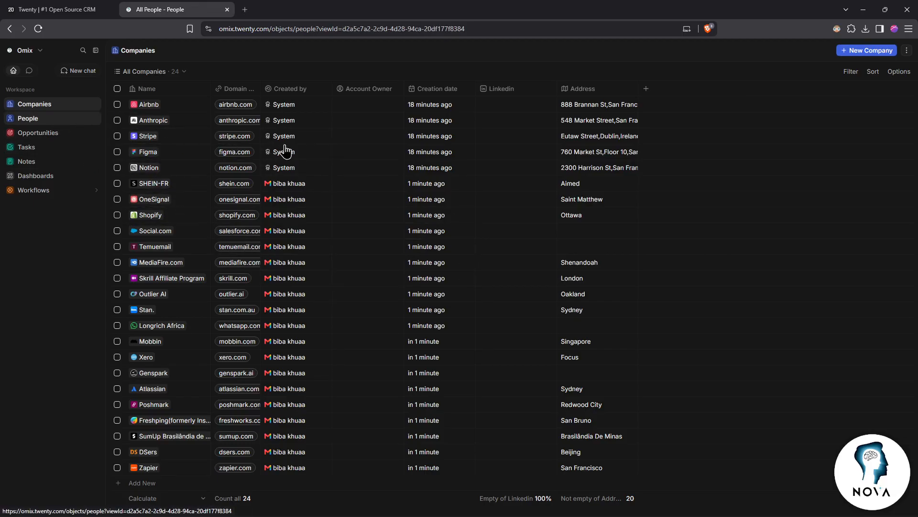
left_click(55, 134)
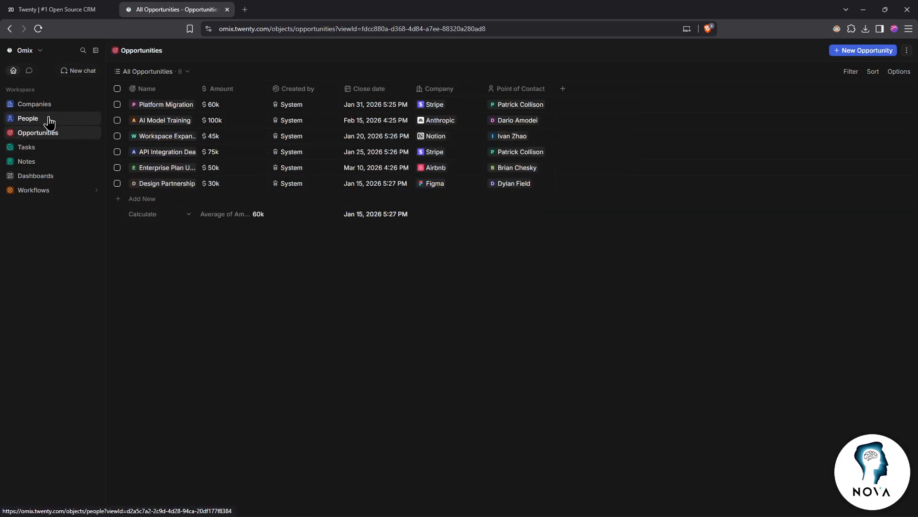
left_click(47, 123)
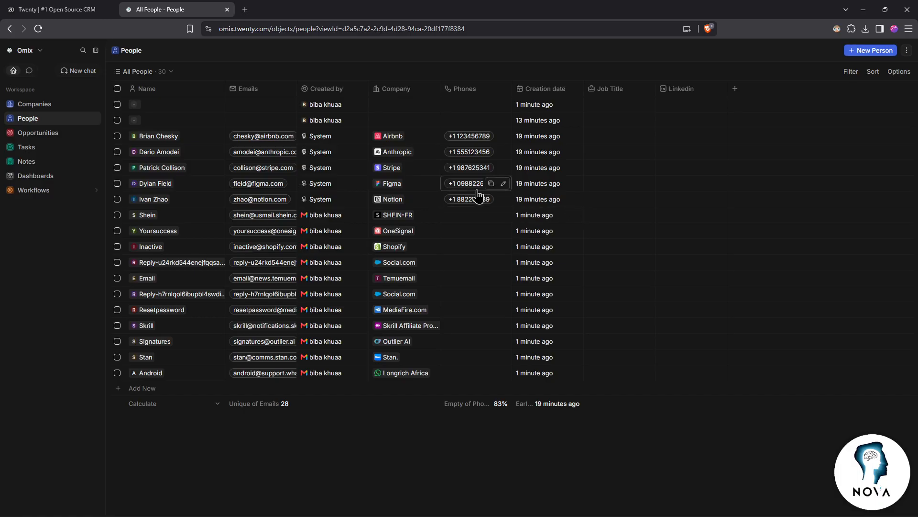
key("Escape")
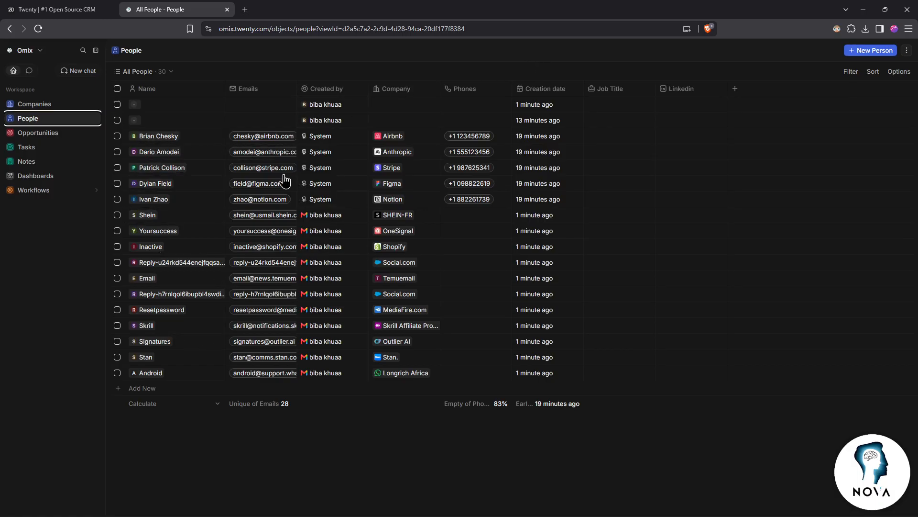
left_click(396, 122)
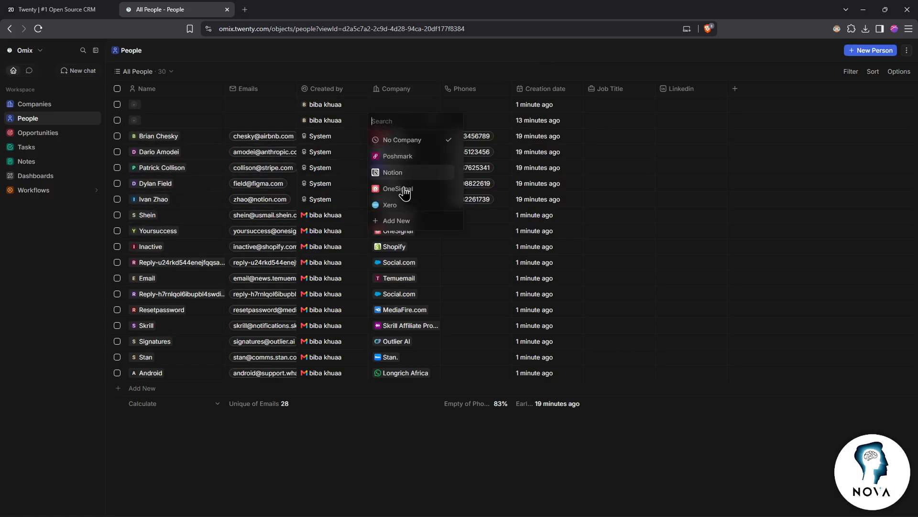
scroll(408, 191, "down", 5)
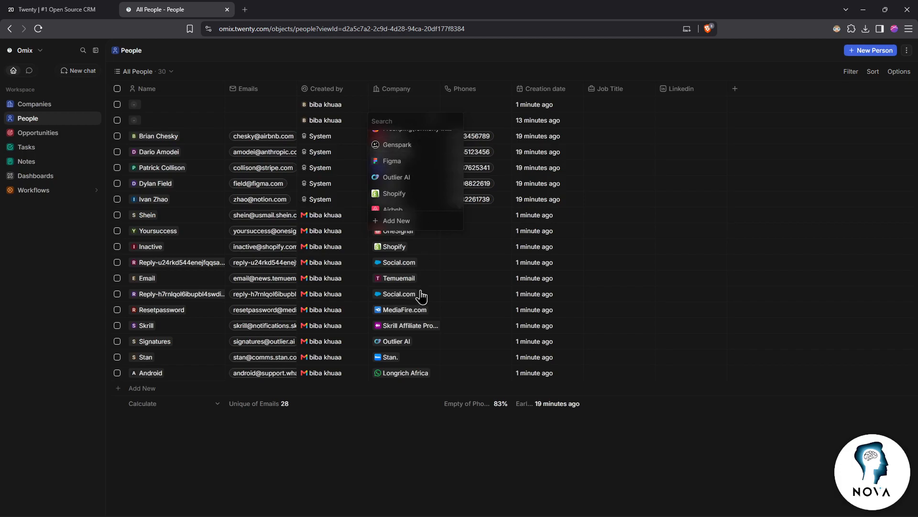
type("social")
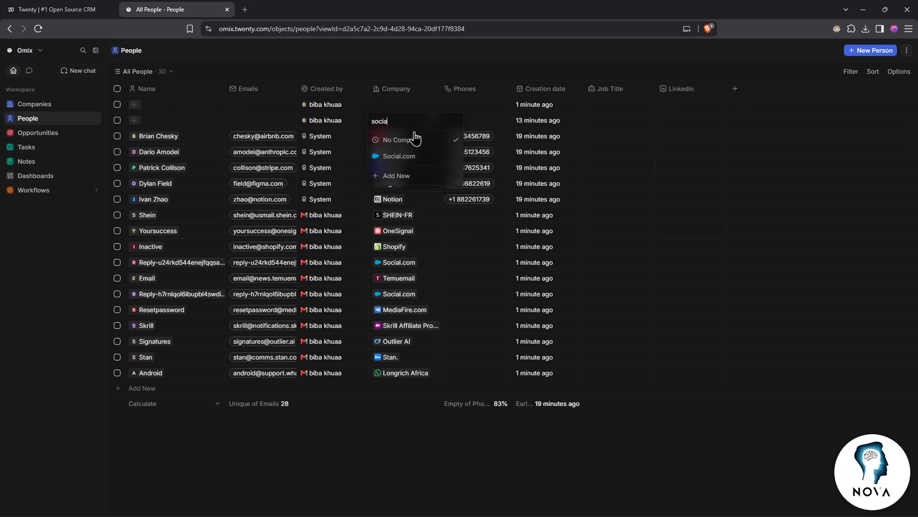
left_click(409, 157)
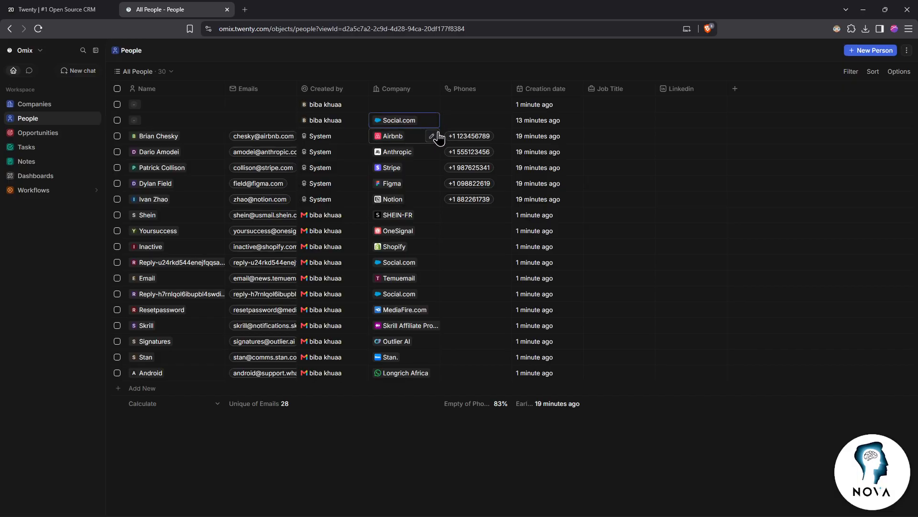
left_click(396, 120)
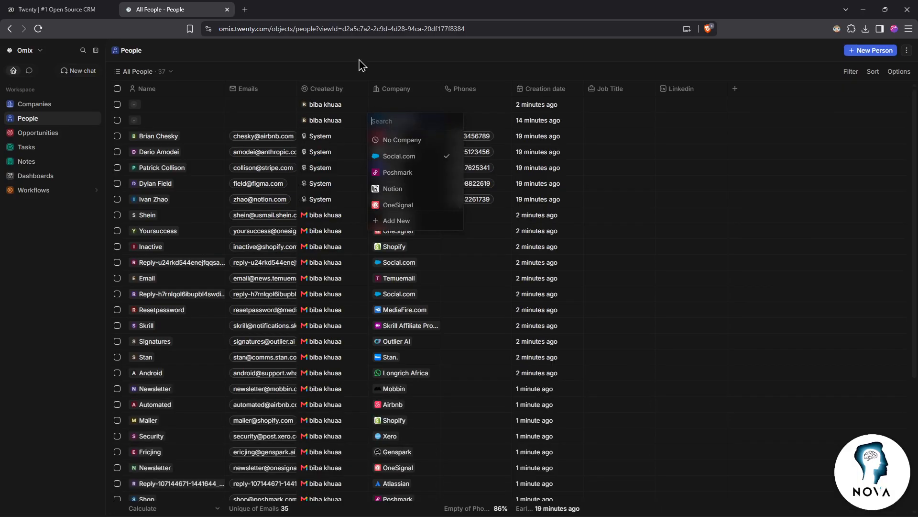
left_click(5, 276)
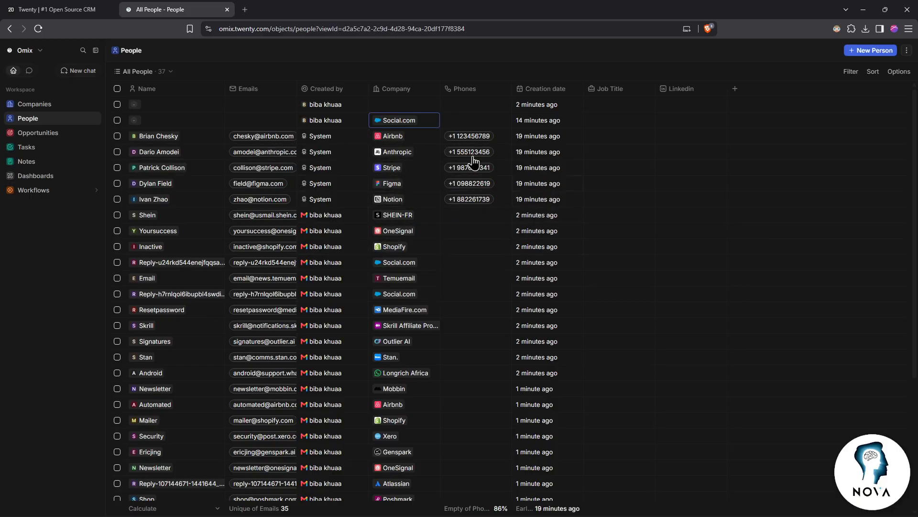
Step: Open the Opportunities list, show the additional fields that can be added as columns, and close the field selection
left_click(62, 136)
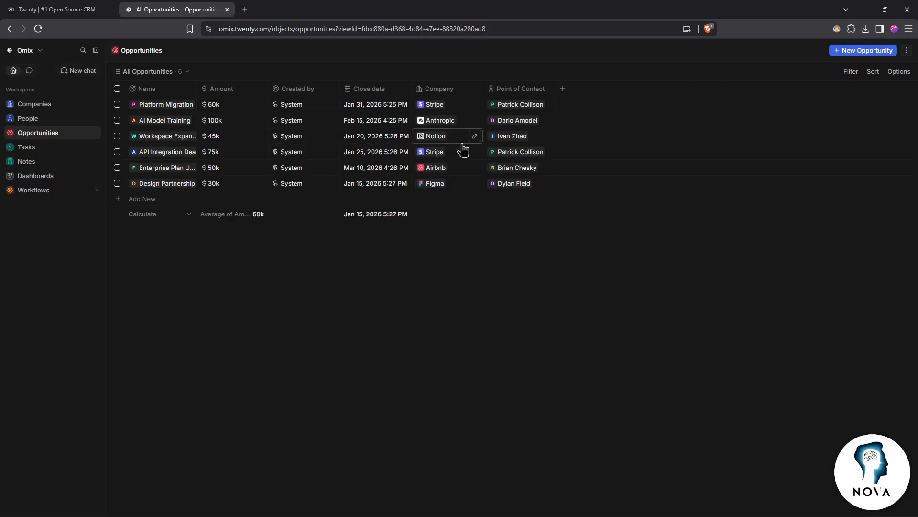
key("Escape")
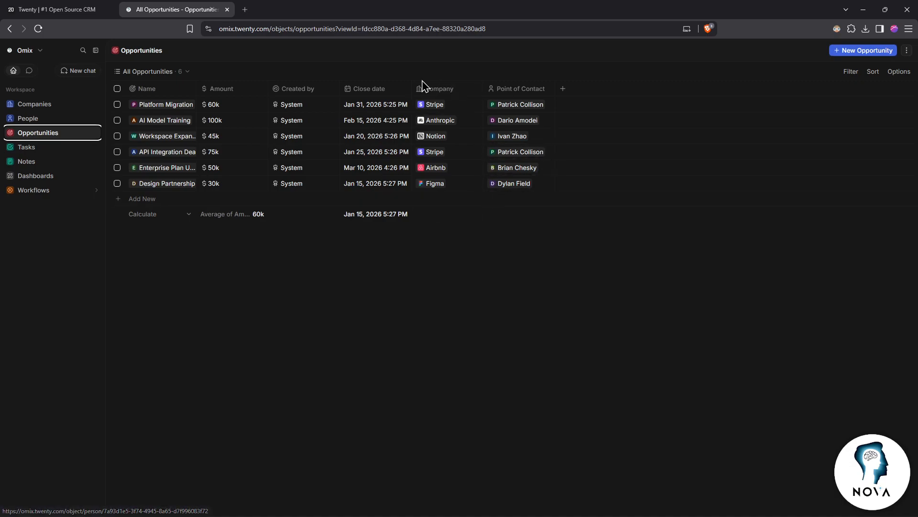
left_click(567, 93)
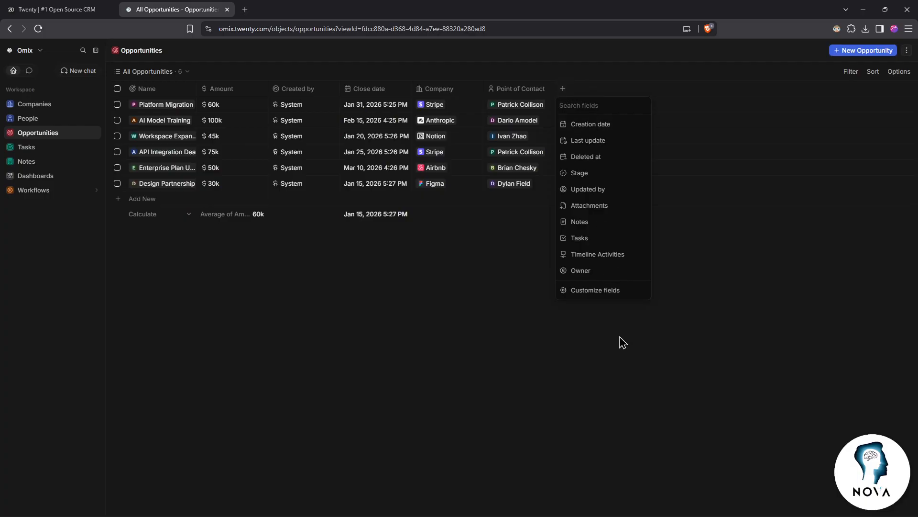
left_click(371, 341)
Step: Create a blank opportunity, view its timeline and tasks sections, and close its details
left_click(868, 51)
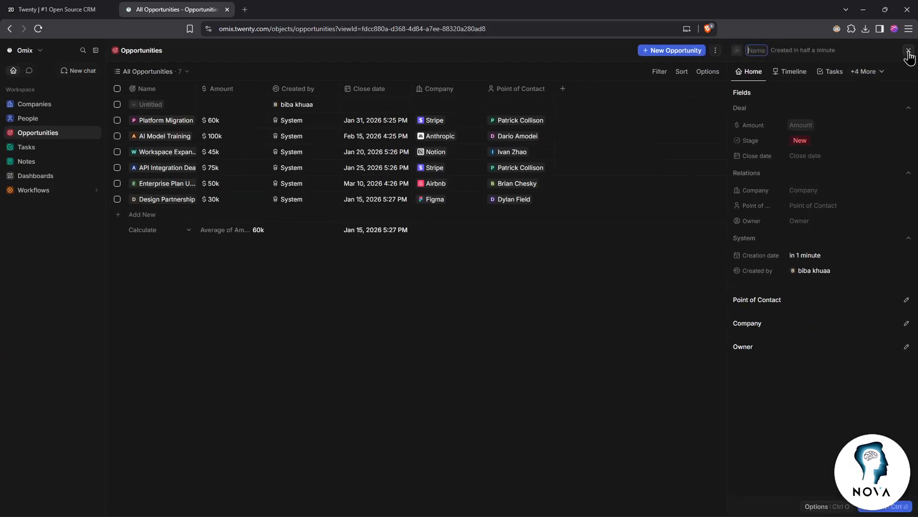
left_click(792, 74)
left_click(826, 73)
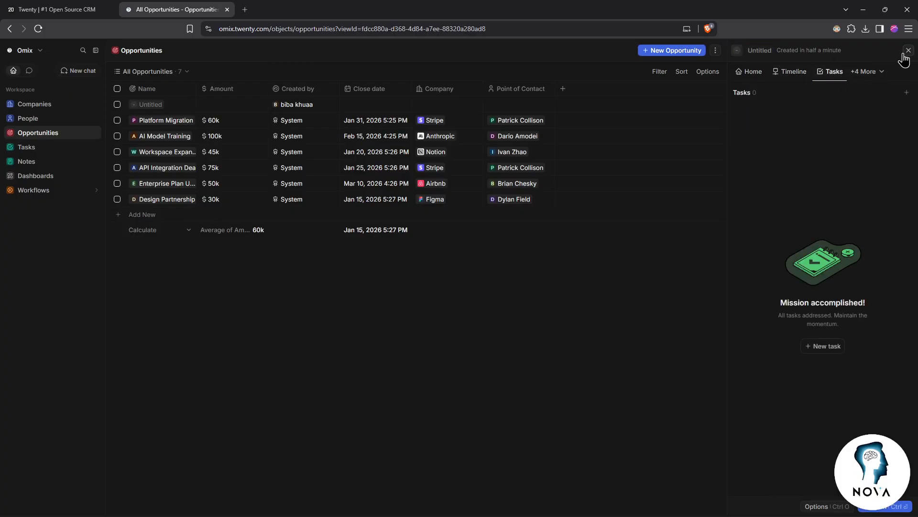
left_click(512, 262)
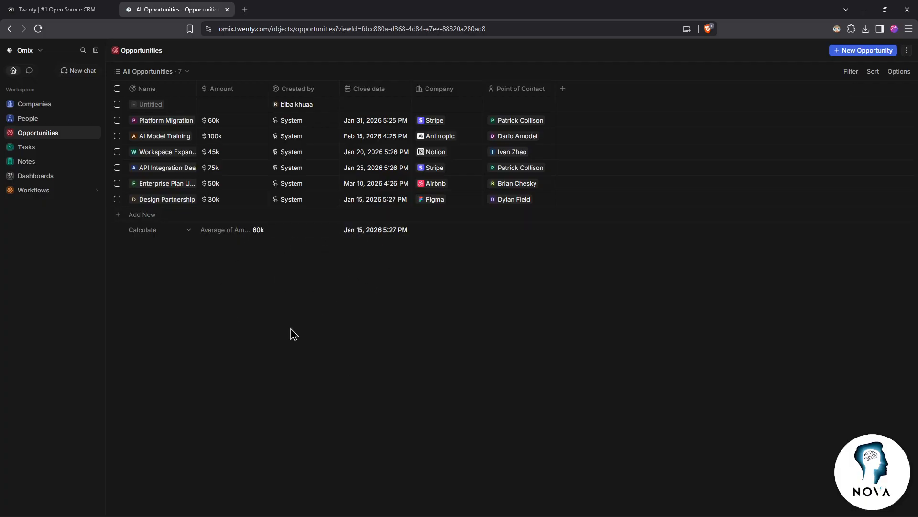
Step: Go through the People list to the Tasks list and add a blank task
left_click(67, 119)
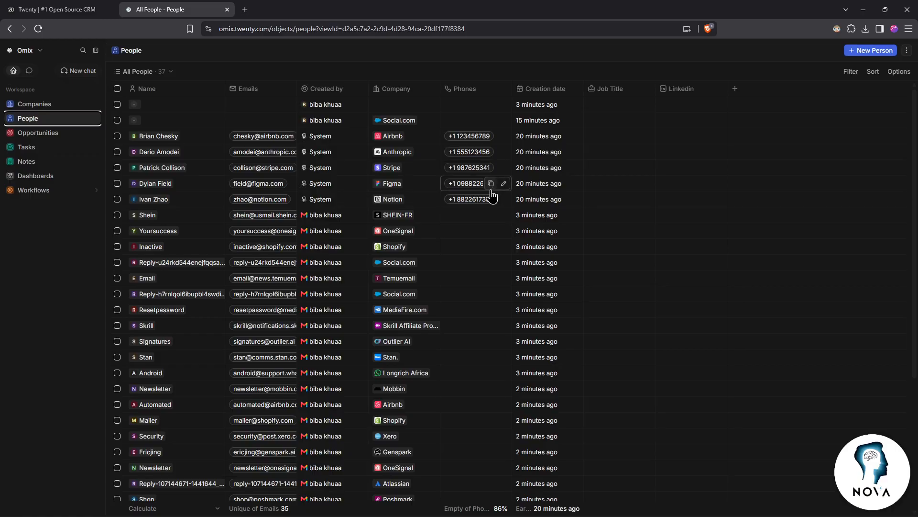
left_click(43, 147)
left_click(866, 51)
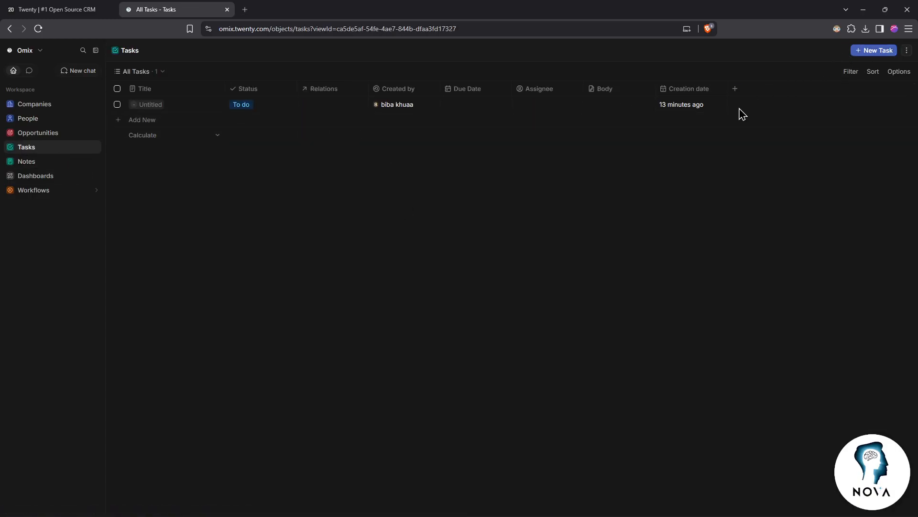
left_click(872, 55)
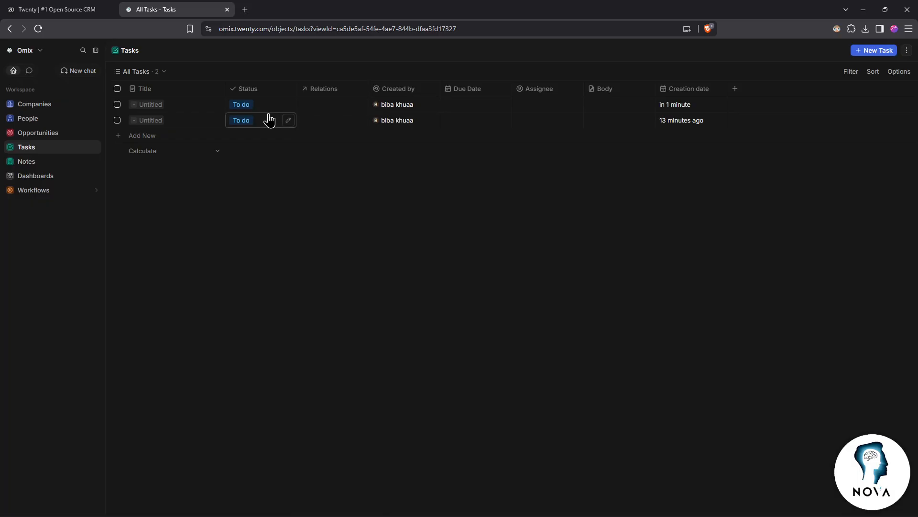
Step: Examine the Relations, Due Date, Assignee and Body editors of the new task without entering anything
left_click(328, 109)
scroll(324, 134, "down", 5)
left_click(427, 133)
left_click(467, 106)
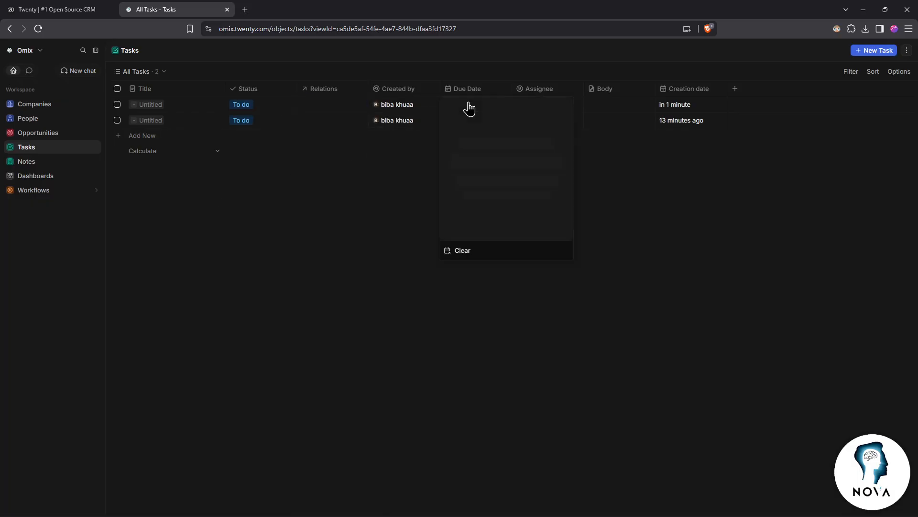
left_click(277, 220)
left_click(527, 105)
left_click(429, 182)
left_click(632, 109)
left_click(388, 213)
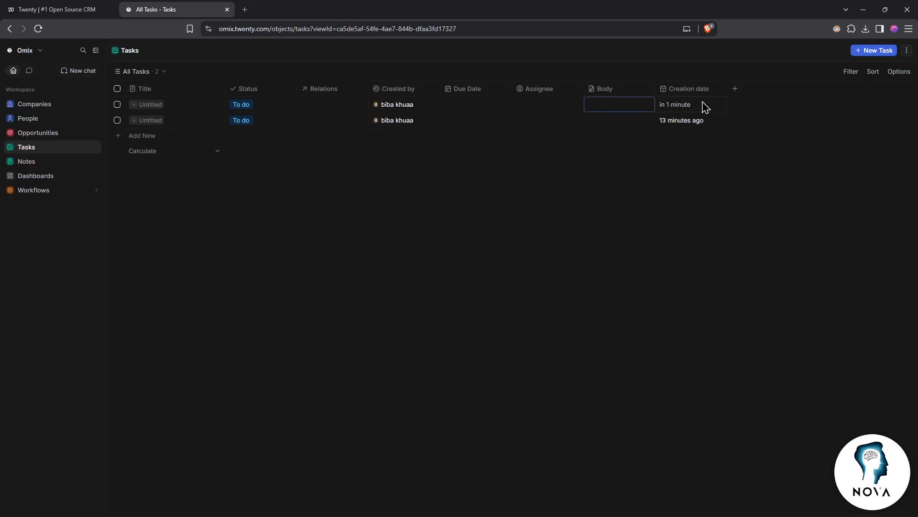
Step: Show the additional fields available for the Tasks list, close them, and open the new task's body editor
left_click(735, 90)
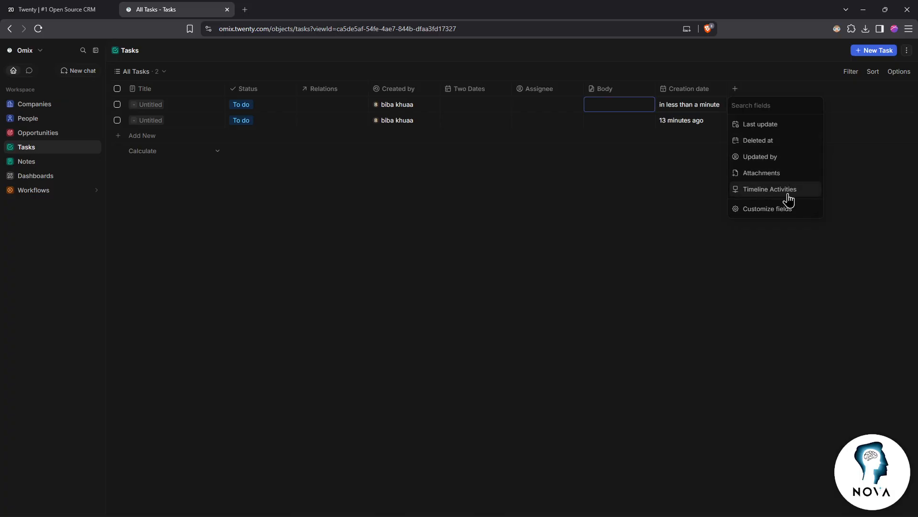
left_click(434, 191)
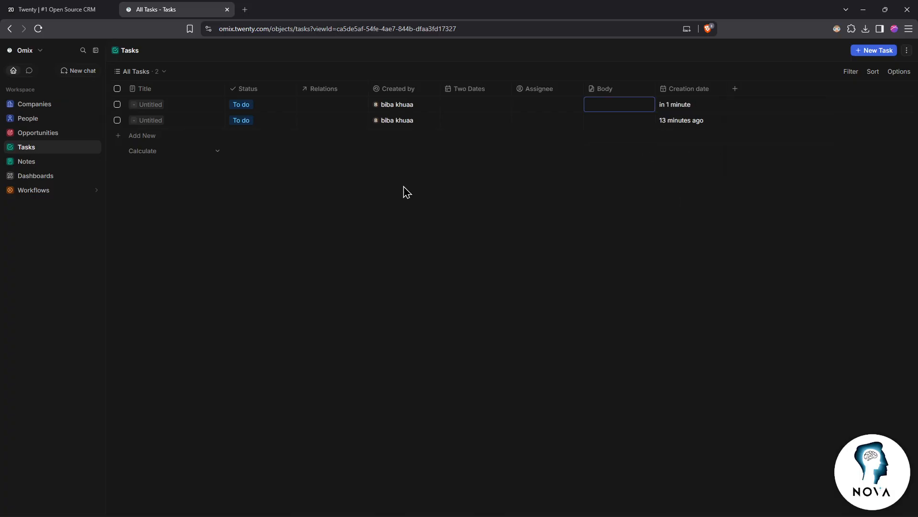
key("Return")
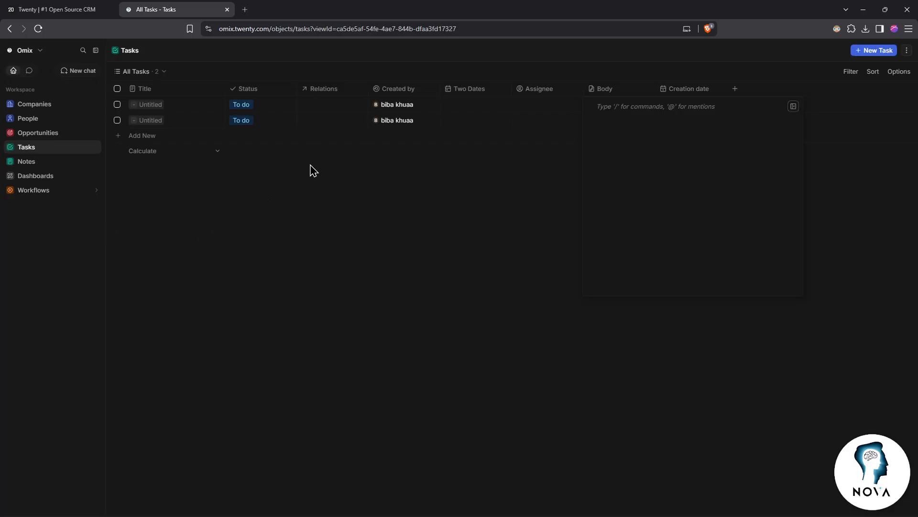
Step: Open the data model in the workspace settings, view the relations and fields of the Companies object, and return to the object list
left_click(30, 54)
left_click(29, 53)
left_click(41, 118)
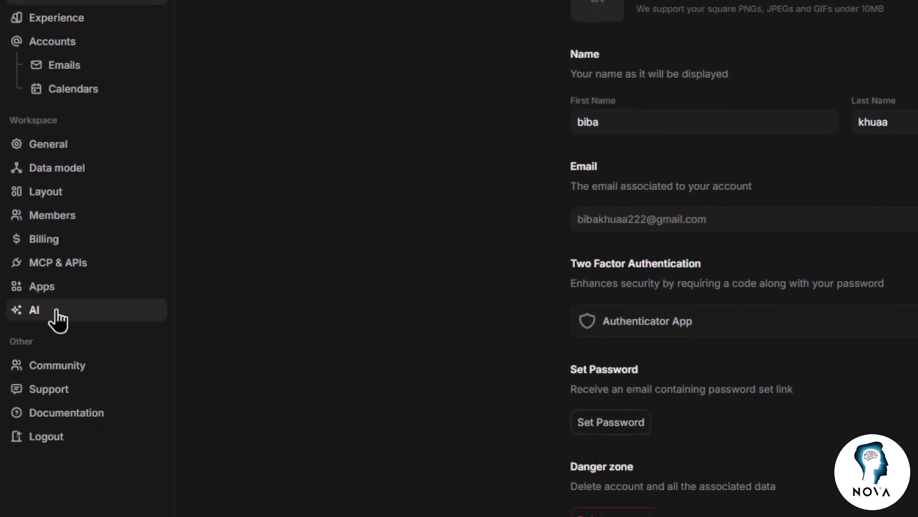
left_click(120, 171)
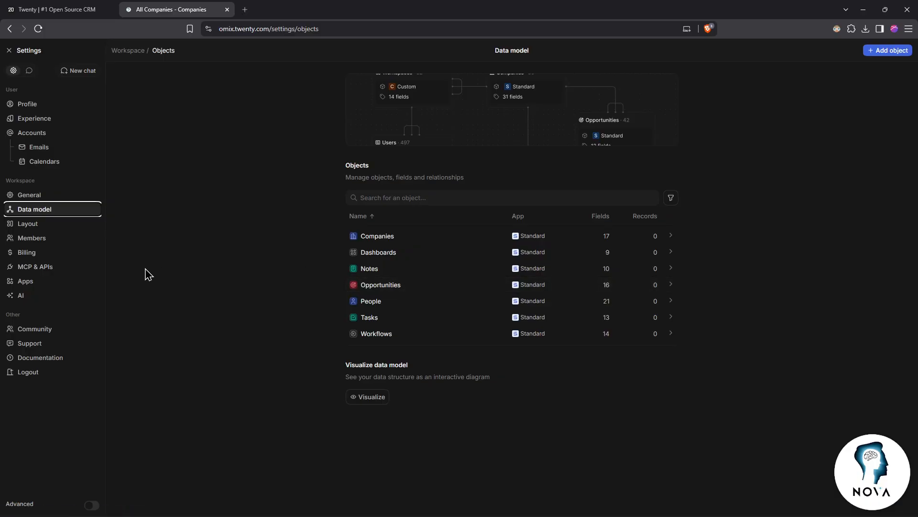
left_click(668, 241)
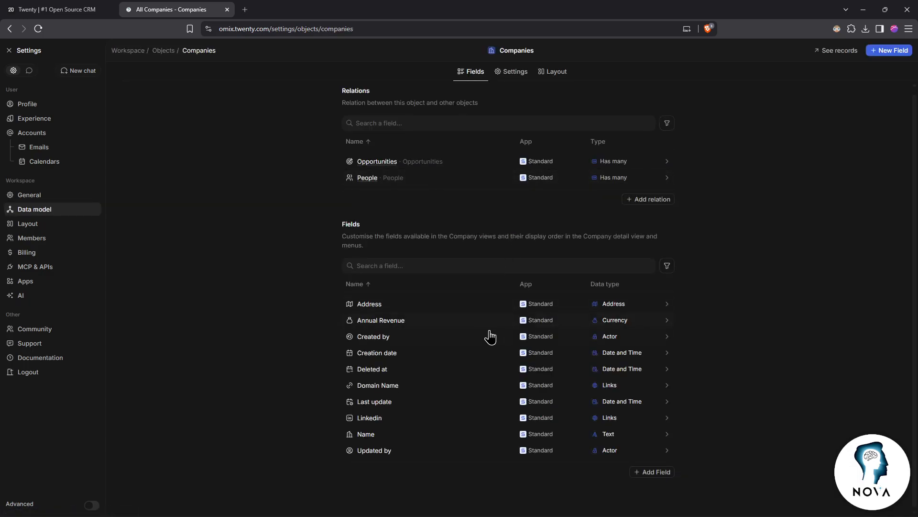
key("alt+Left")
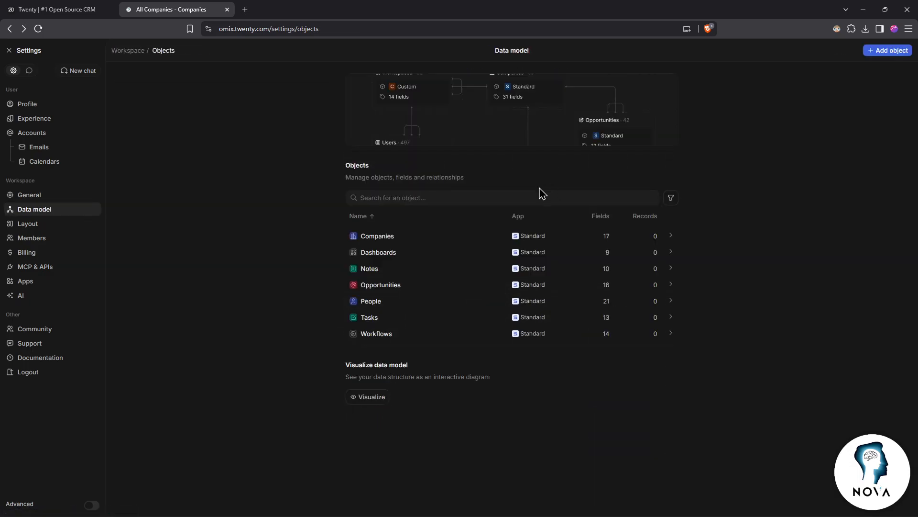
Step: View the data model as a diagram, return to the object list, then open the new object form and cancel it
left_click(374, 398)
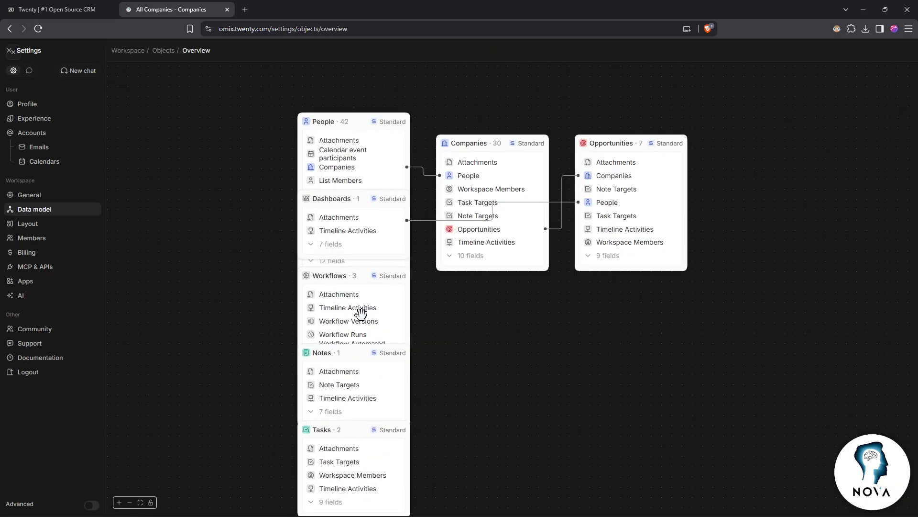
key("alt+Left")
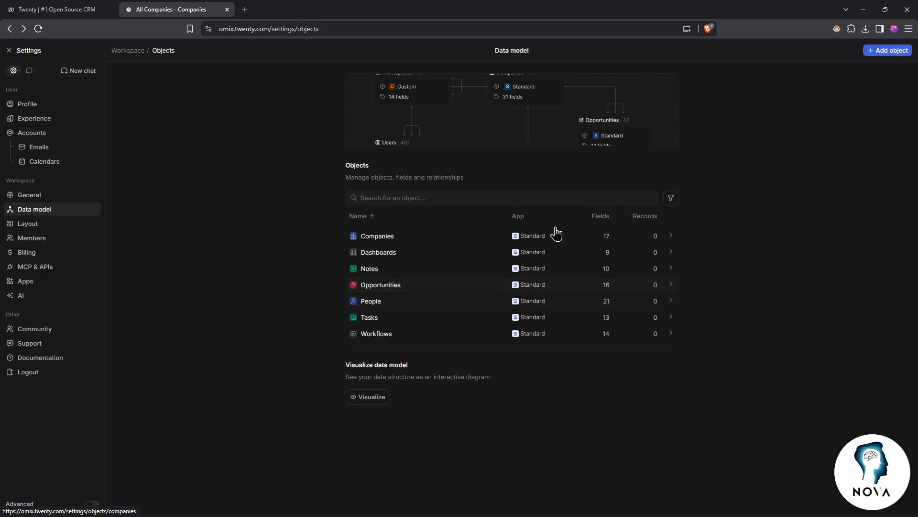
left_click(888, 51)
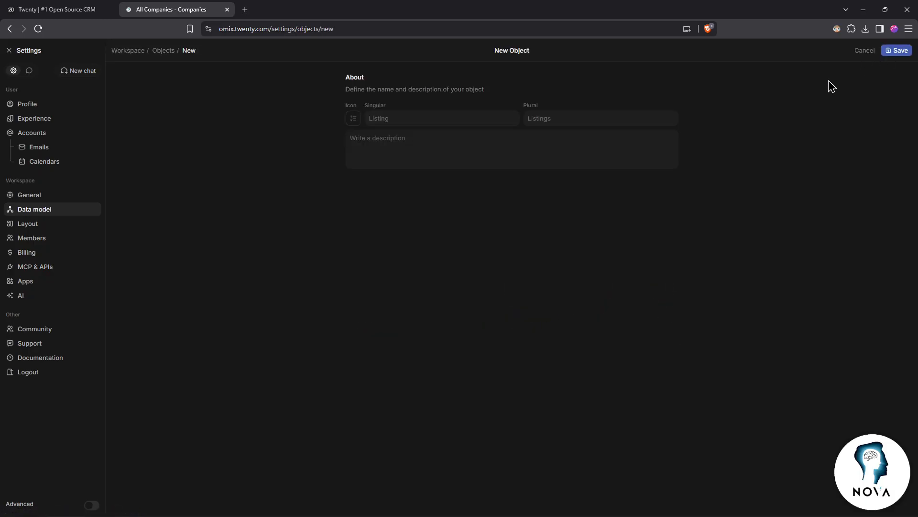
left_click(860, 60)
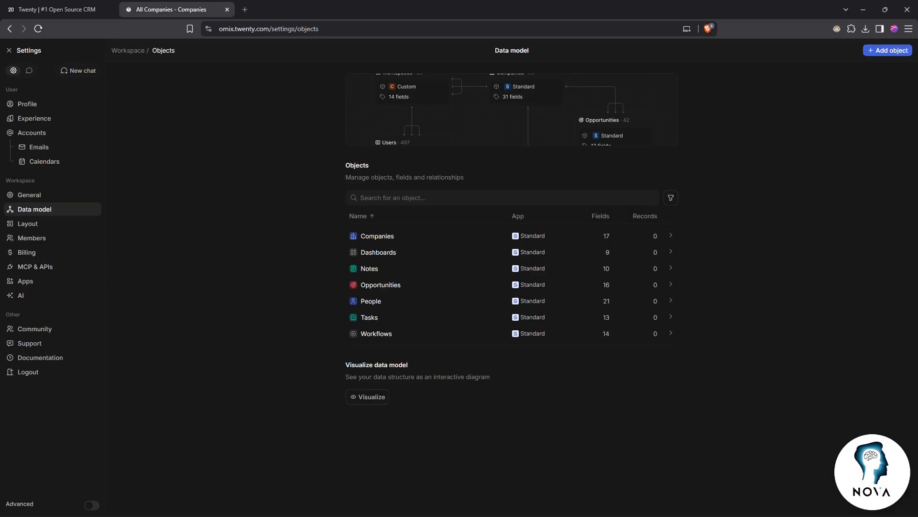
Step: Leave the settings, open the untitled draft workflow and view the record types available for its Record is created trigger
left_click(19, 51)
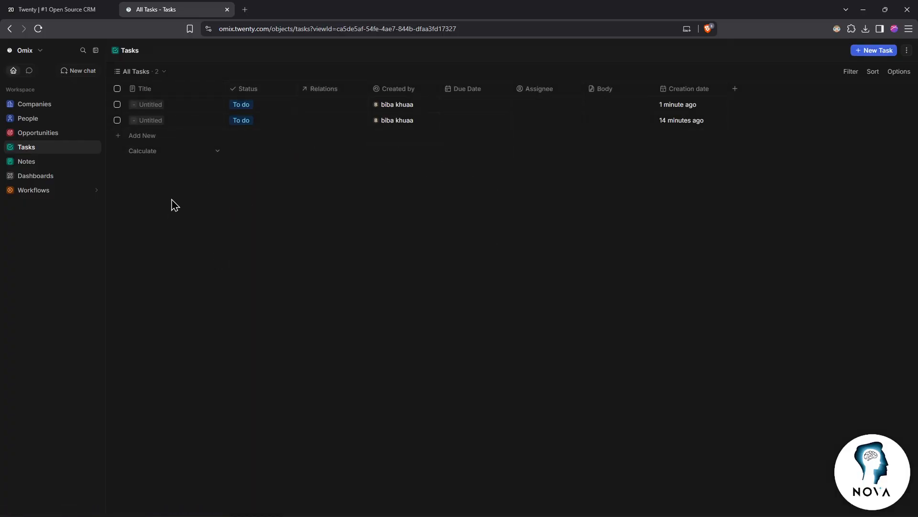
left_click(42, 191)
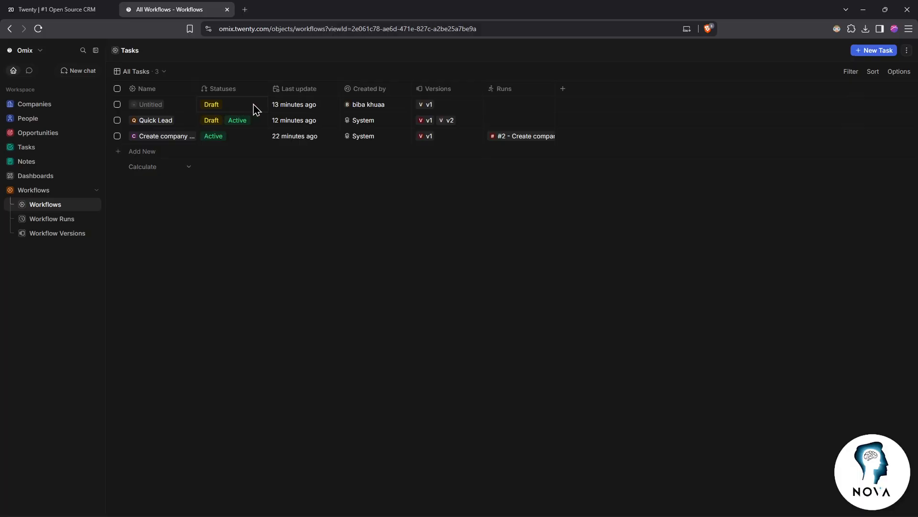
left_click(146, 106)
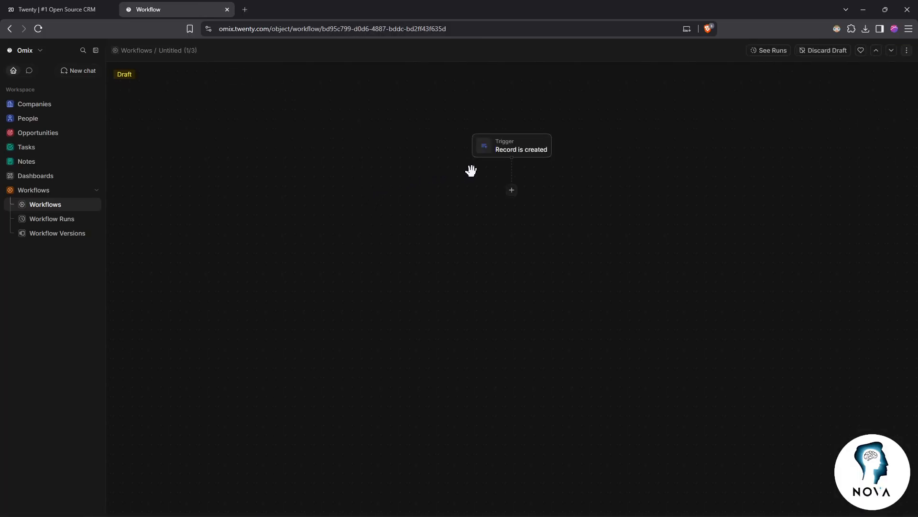
left_click(528, 153)
left_click(841, 87)
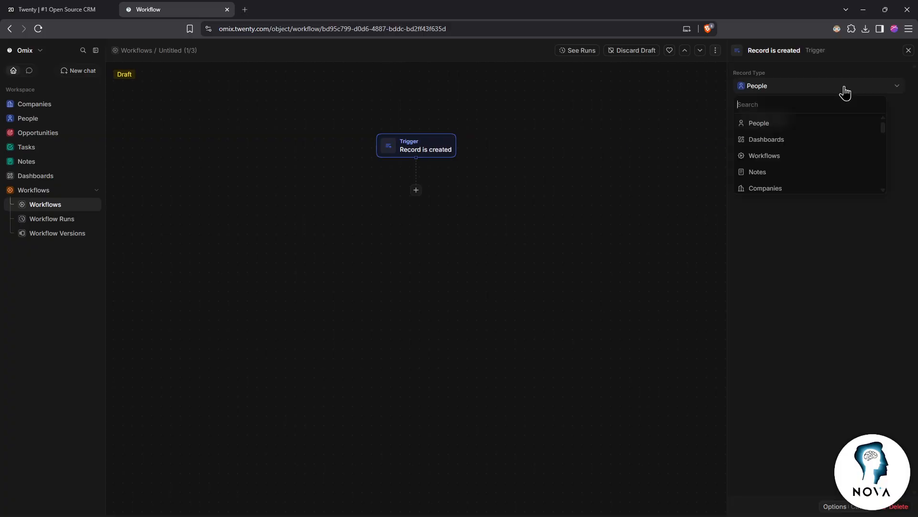
left_click(558, 142)
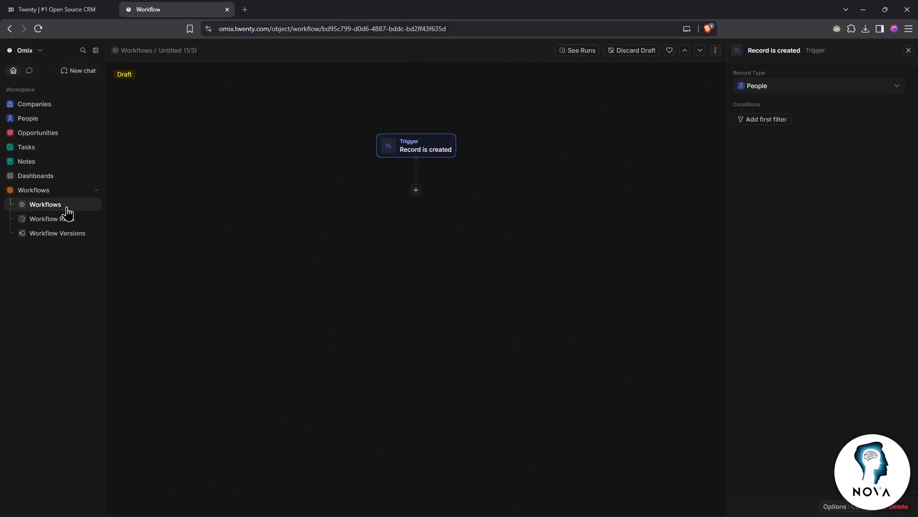
Step: Create a new workflow with a Record is created trigger for the People record type
left_click(34, 192)
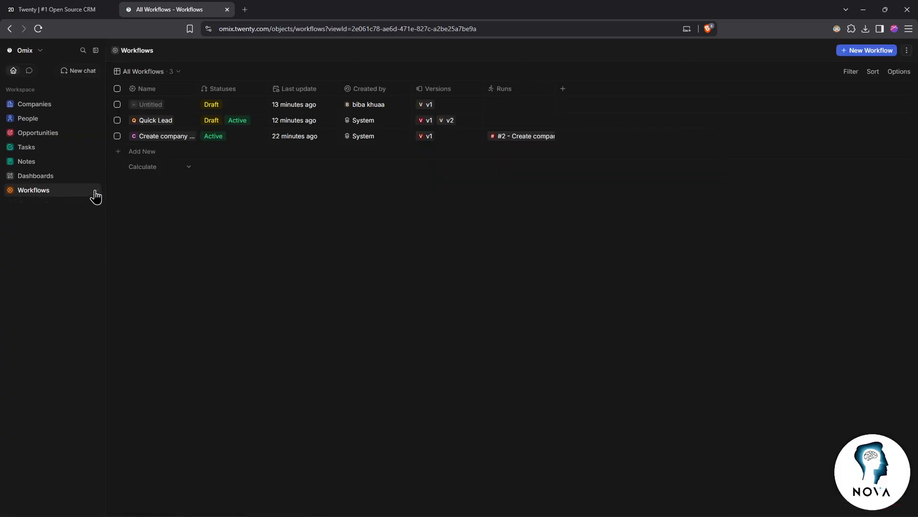
left_click(869, 50)
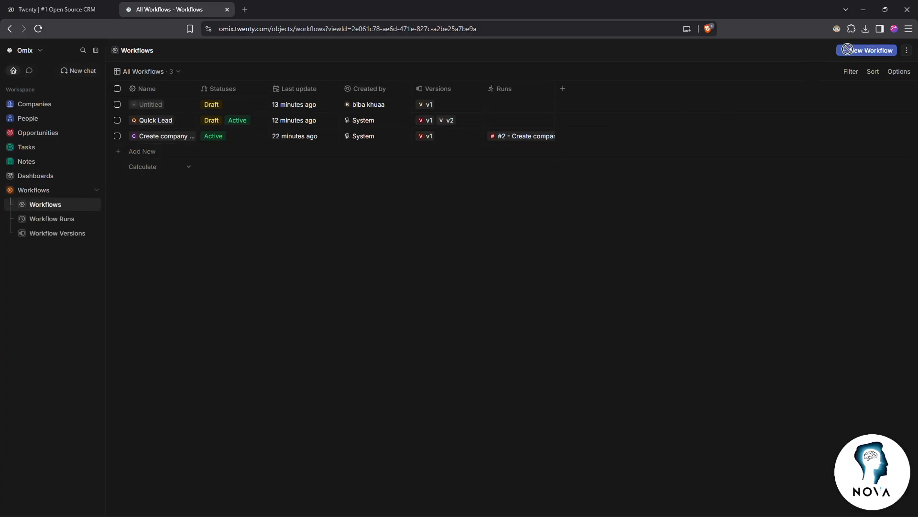
left_click(520, 156)
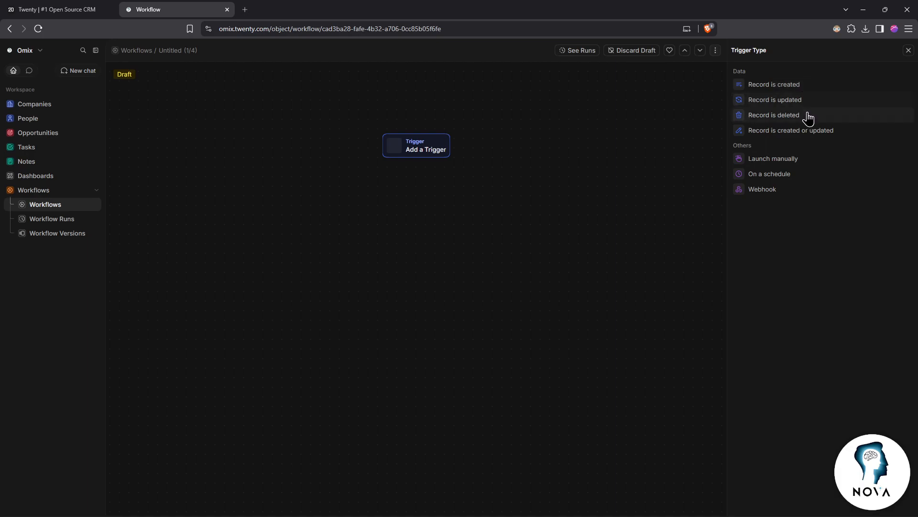
left_click(798, 87)
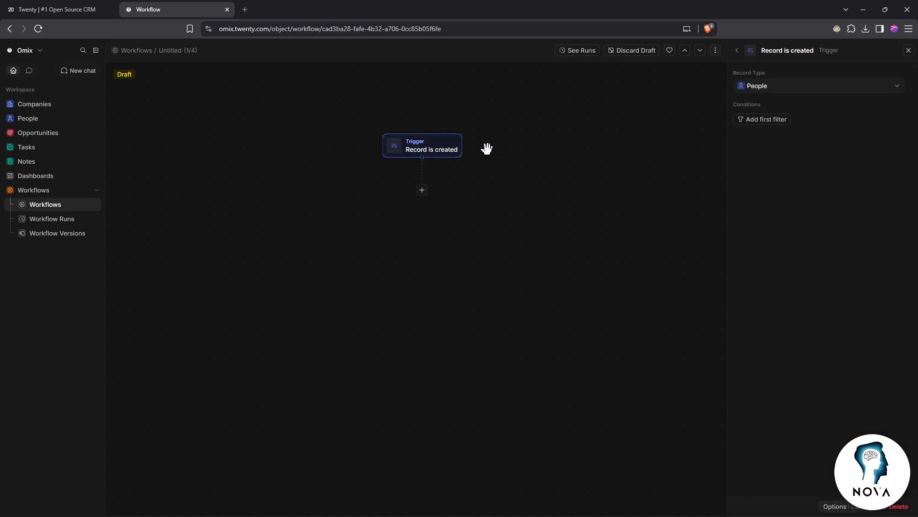
left_click(797, 96)
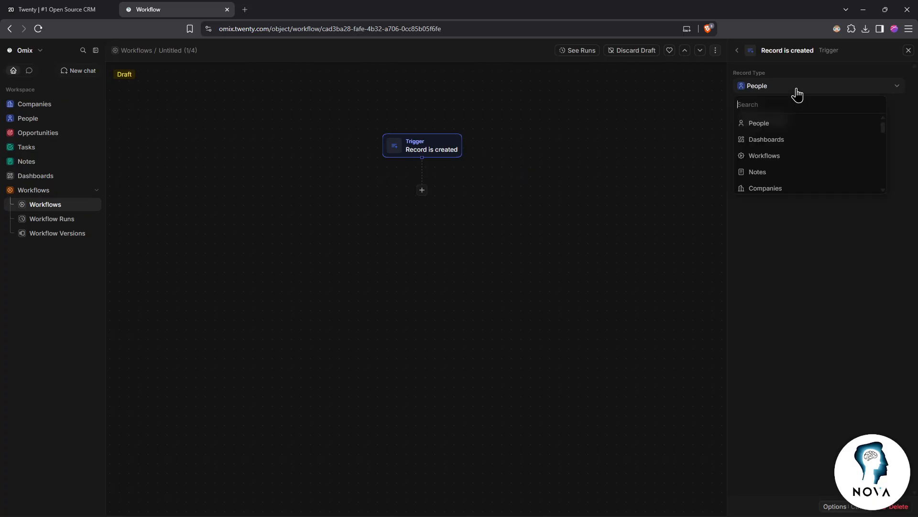
left_click(772, 124)
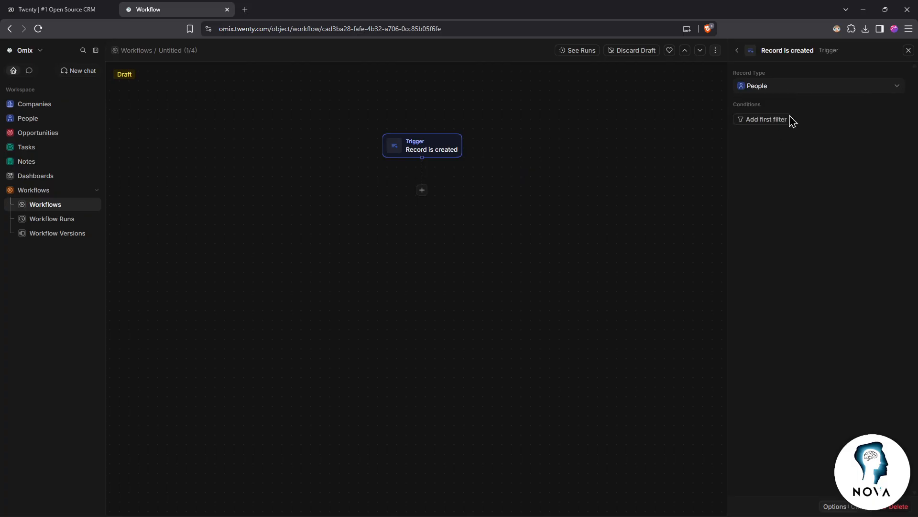
Step: Add a first filter condition to the trigger and view its selectable fields without picking one
left_click(770, 125)
left_click(782, 138)
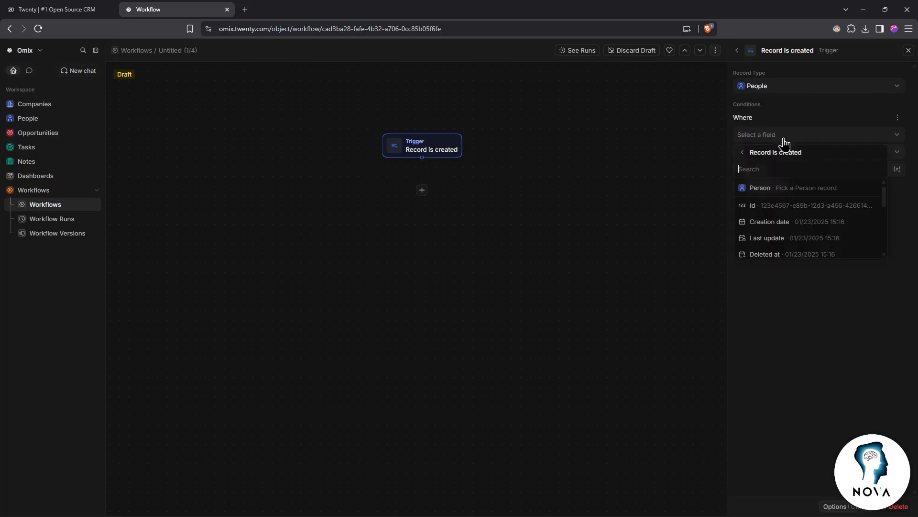
left_click(764, 340)
Step: Add a Create Record action for Companies after the workflow's trigger
left_click(422, 190)
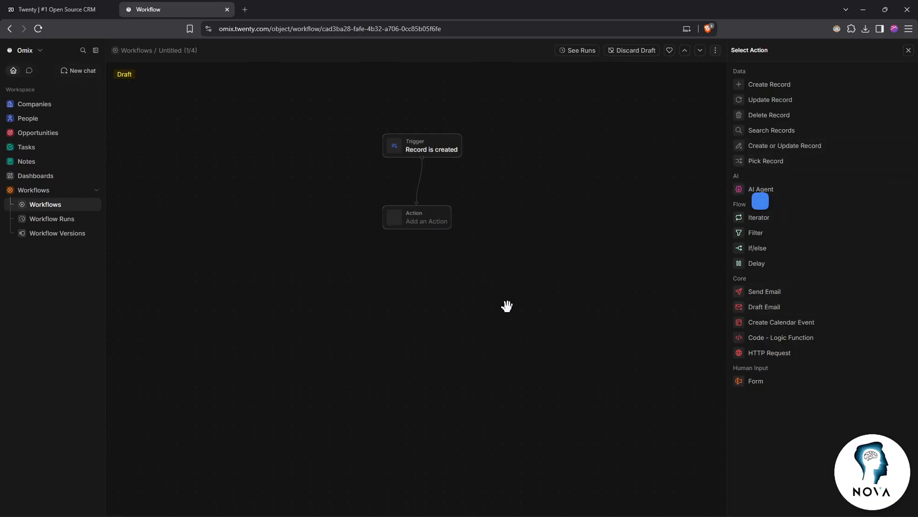
left_click_drag(421, 212, 434, 205)
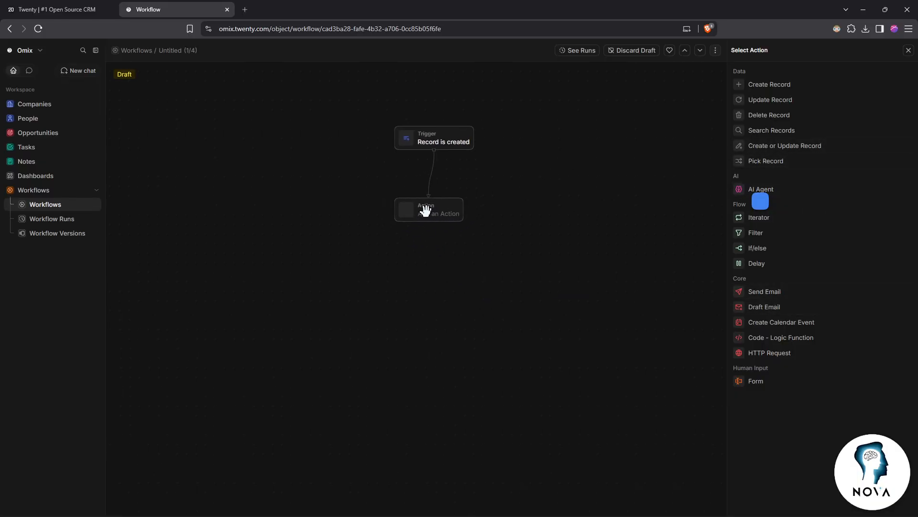
left_click(787, 88)
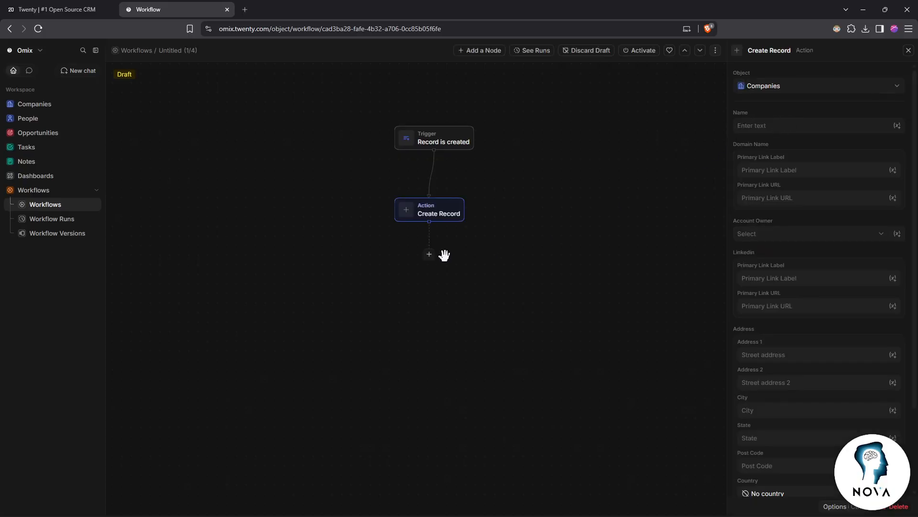
Step: Append a Send Email action followed by an If/else action to the workflow, and return to the workflow list
left_click(430, 258)
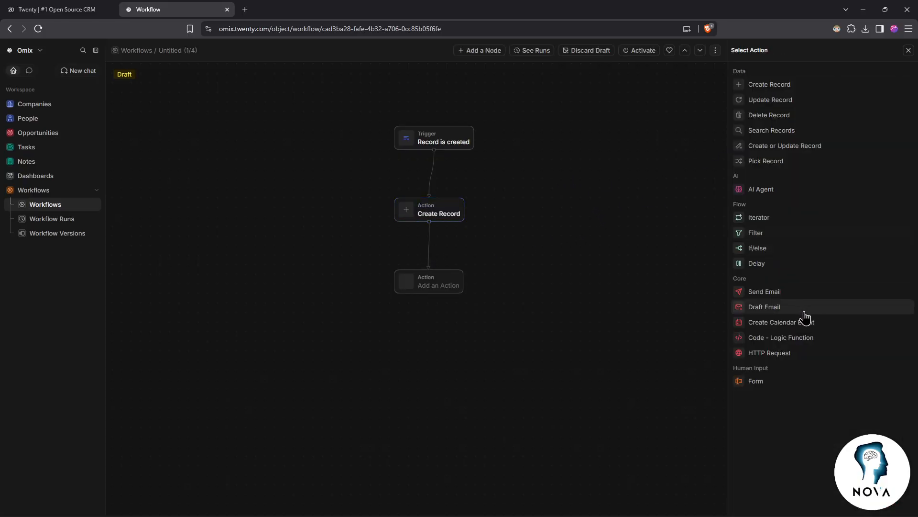
left_click(785, 293)
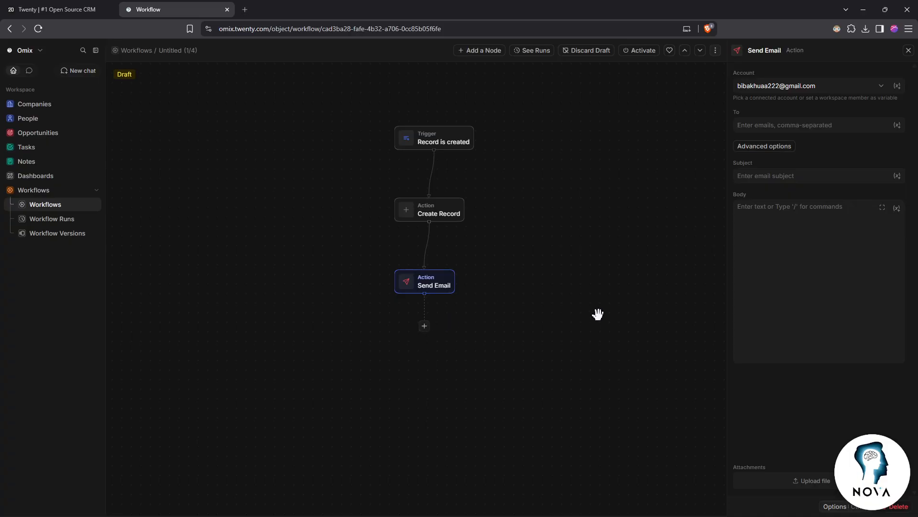
left_click(424, 325)
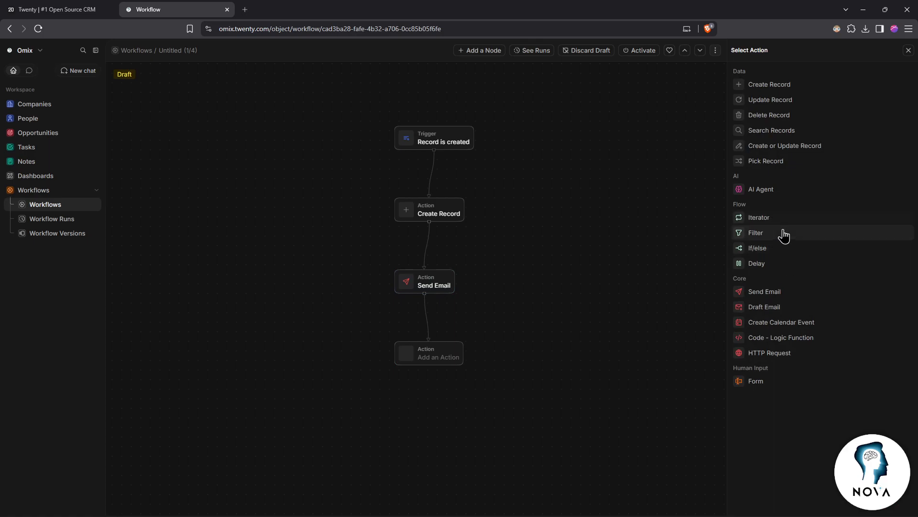
left_click(757, 247)
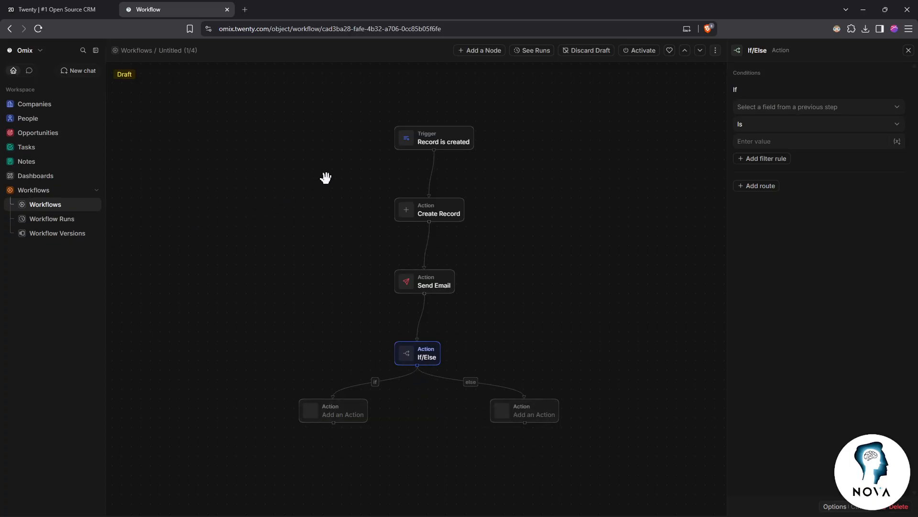
left_click(58, 190)
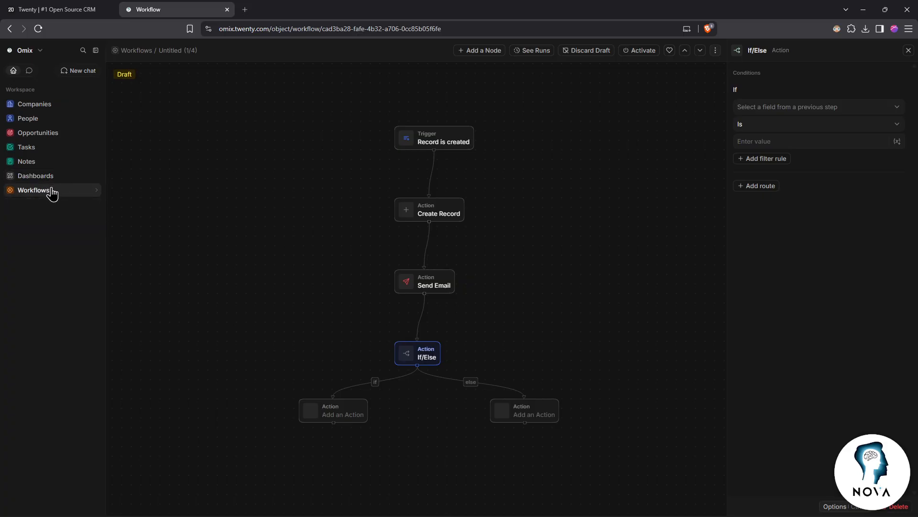
left_click(41, 192)
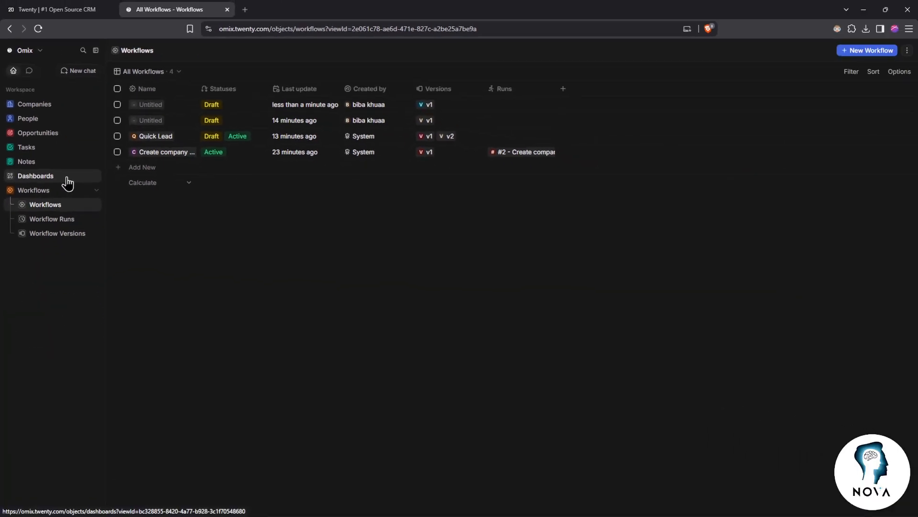
Step: Create a new untitled dashboard and add a vertical bar chart widget to it
left_click(67, 182)
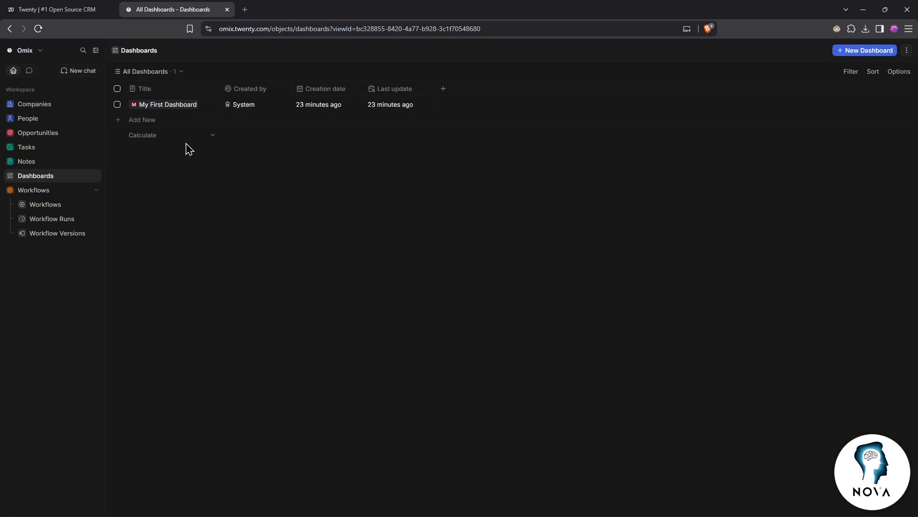
left_click(121, 122)
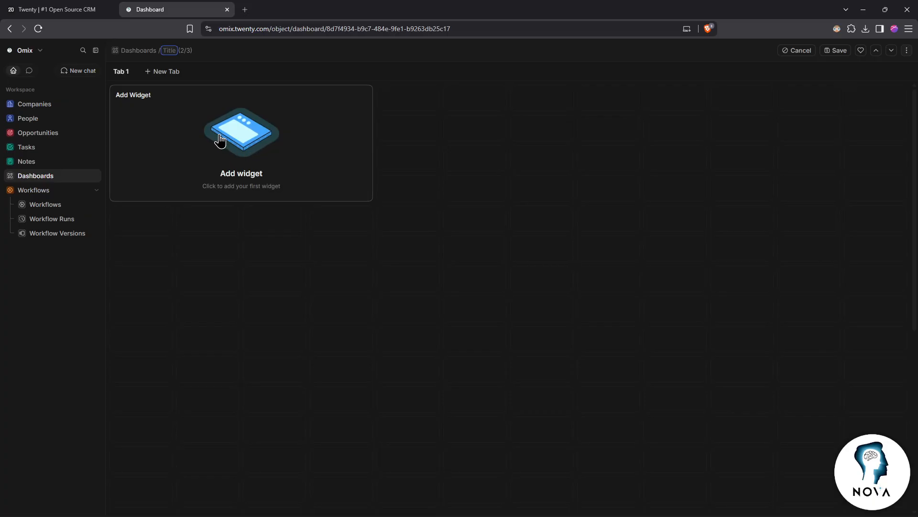
left_click(221, 140)
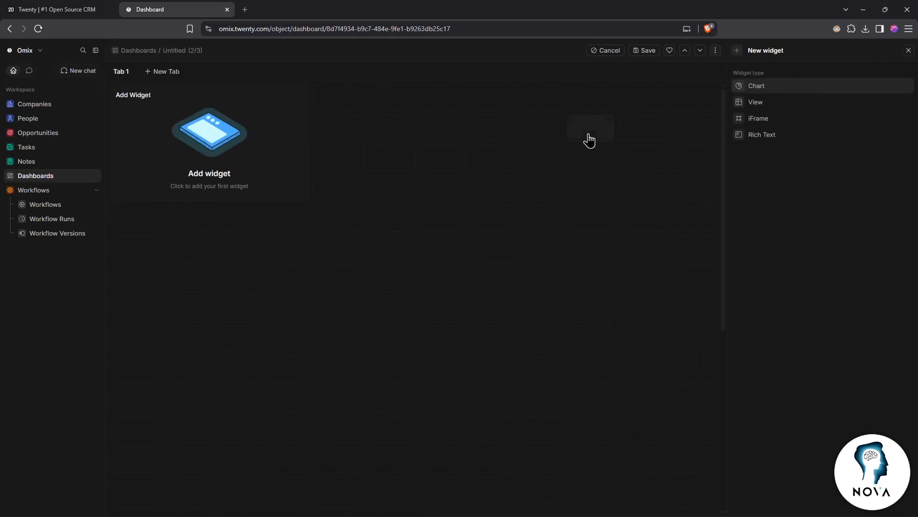
left_click(785, 87)
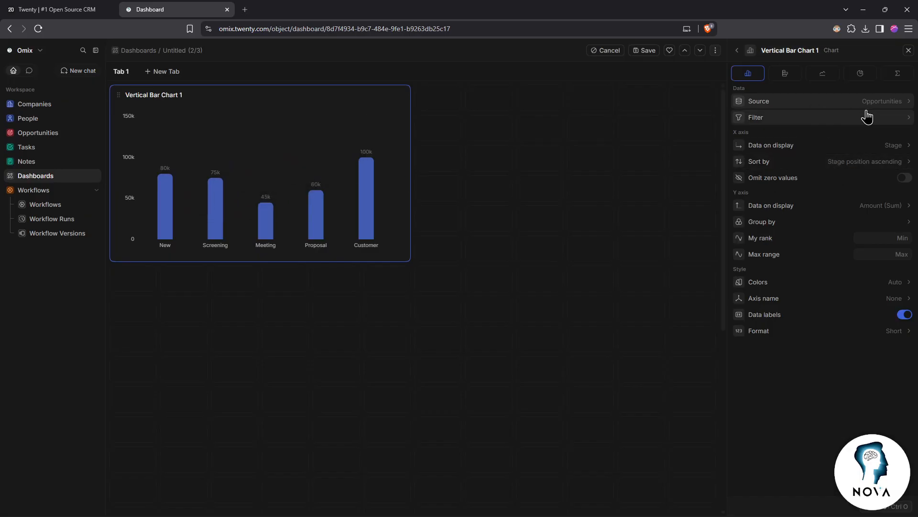
Step: Browse the objects available as the chart's data source and show the widget types for a second widget
left_click(885, 101)
scroll(865, 181, "down", 10)
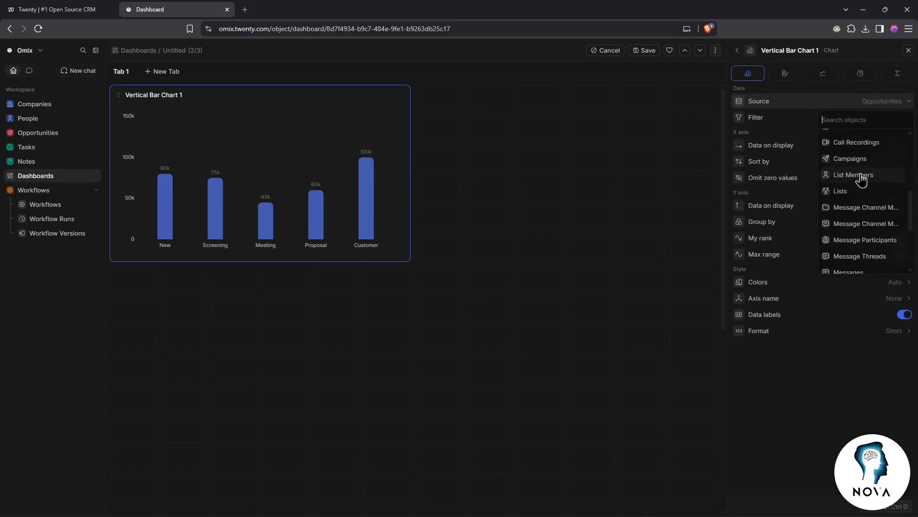
scroll(866, 224, "up", 10)
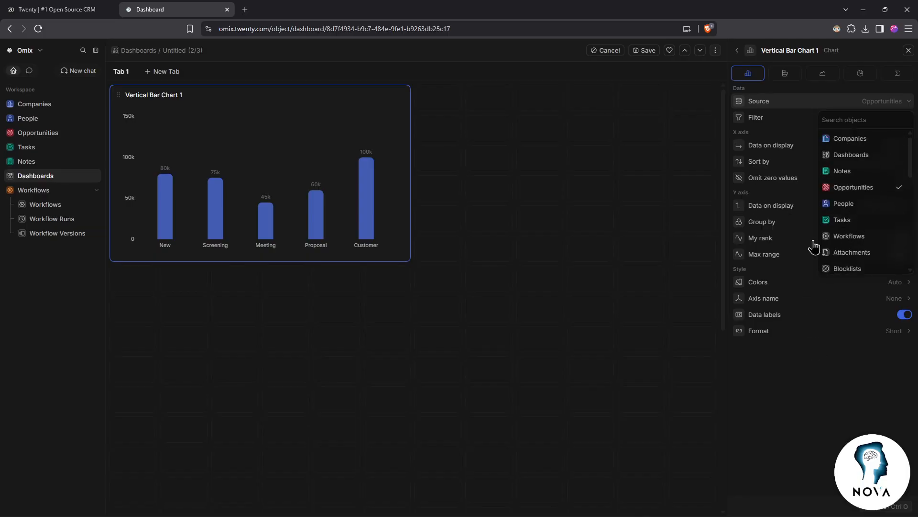
left_click(830, 419)
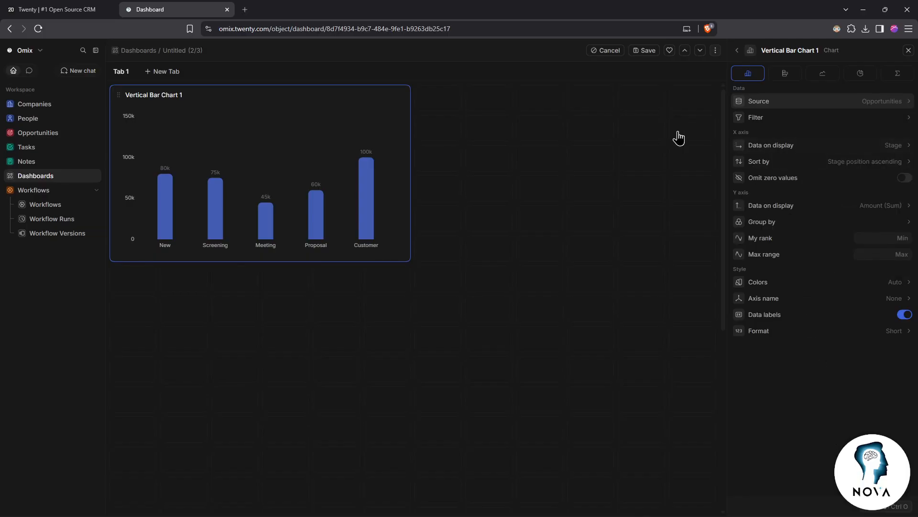
left_click(488, 161)
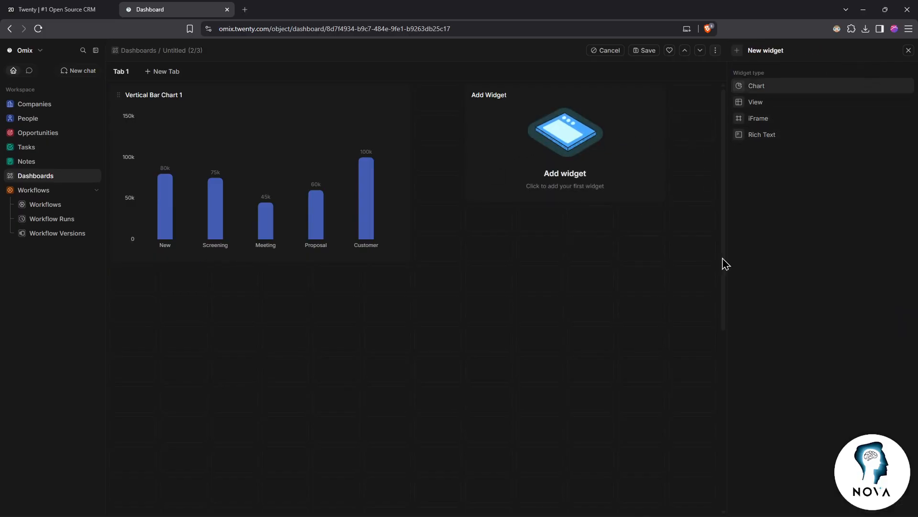
Step: Leave the new dashboard, open My First Dashboard and examine its charts and embedded widgets
left_click(44, 177)
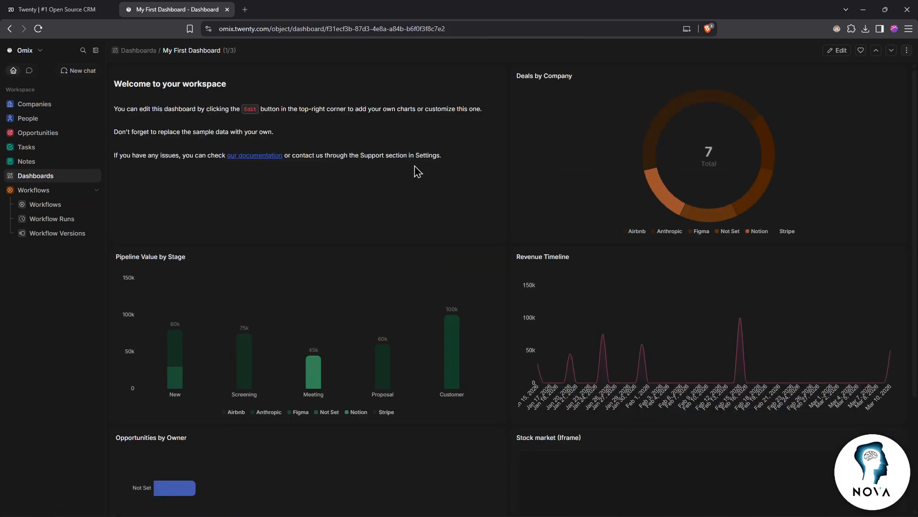
scroll(379, 143, "down", 3)
scroll(428, 354, "up", 3)
scroll(404, 367, "down", 3)
scroll(381, 354, "up", 3)
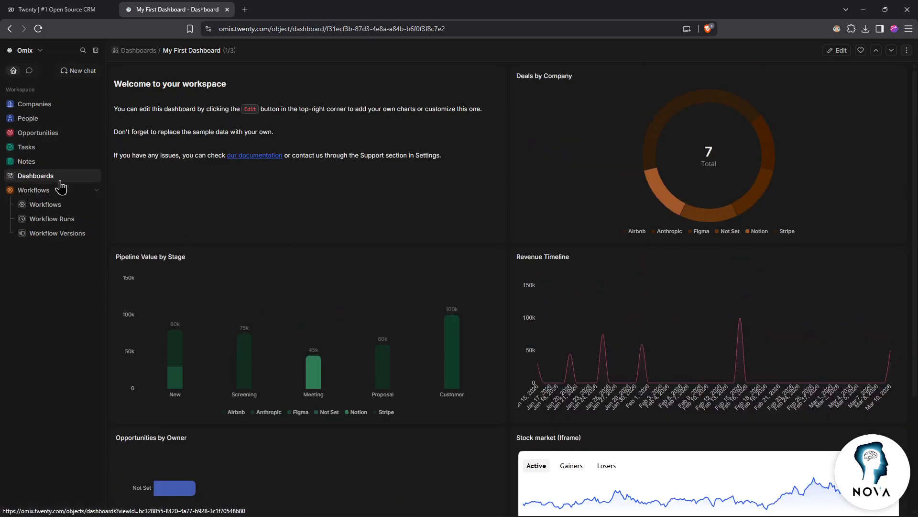